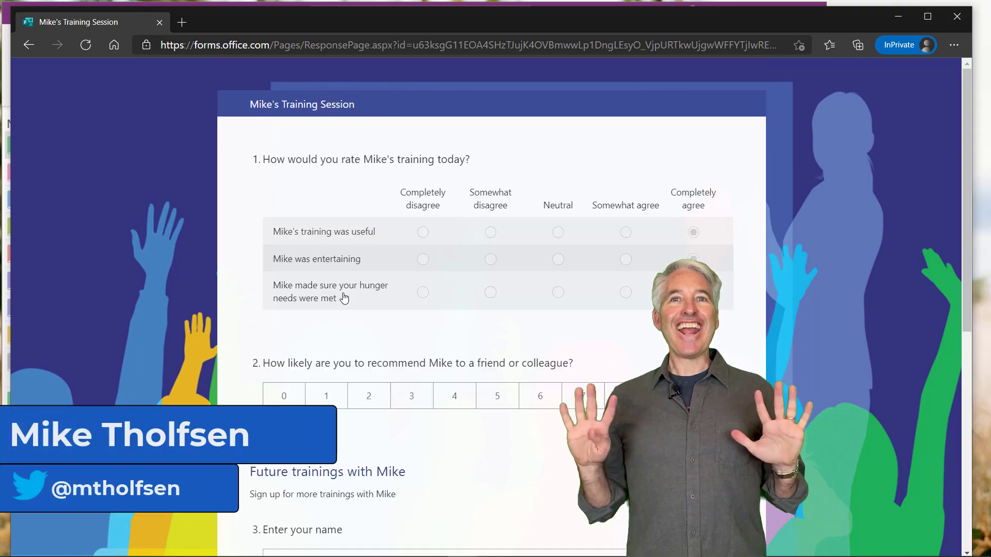
- Preview the response for printing, then make the first question's text italic
key(ctrl+p)
scroll(497, 254, down, 5)
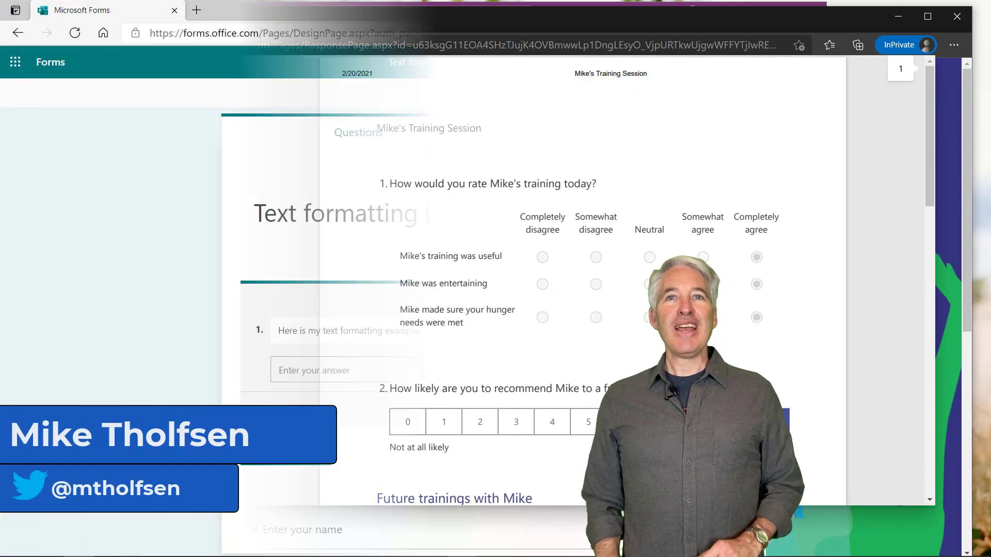
drag(431, 331, 278, 331)
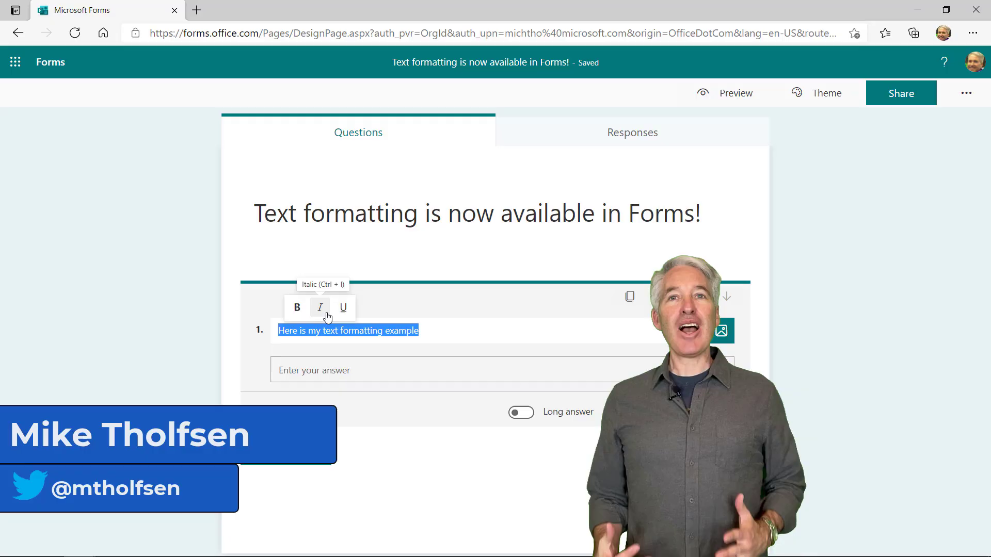
click(320, 308)
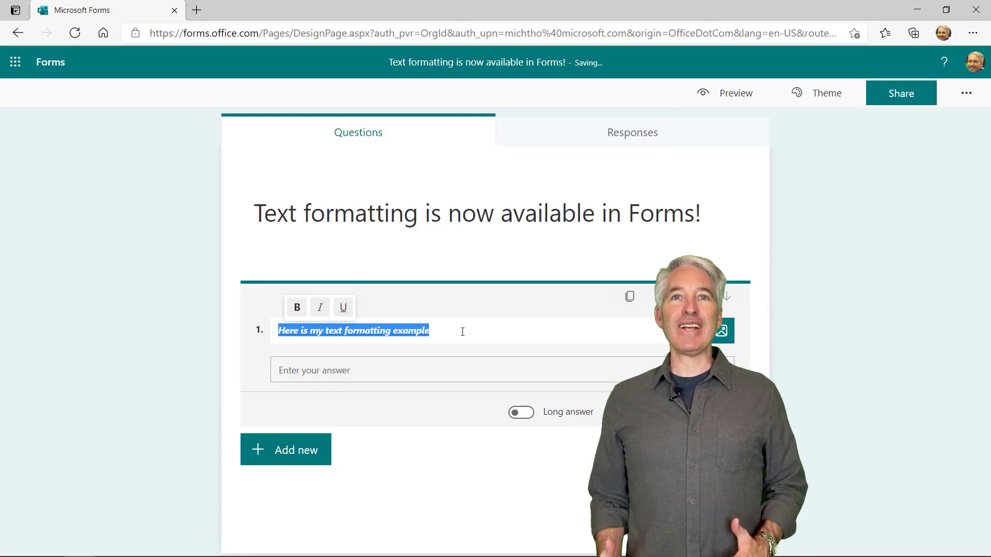
click(498, 336)
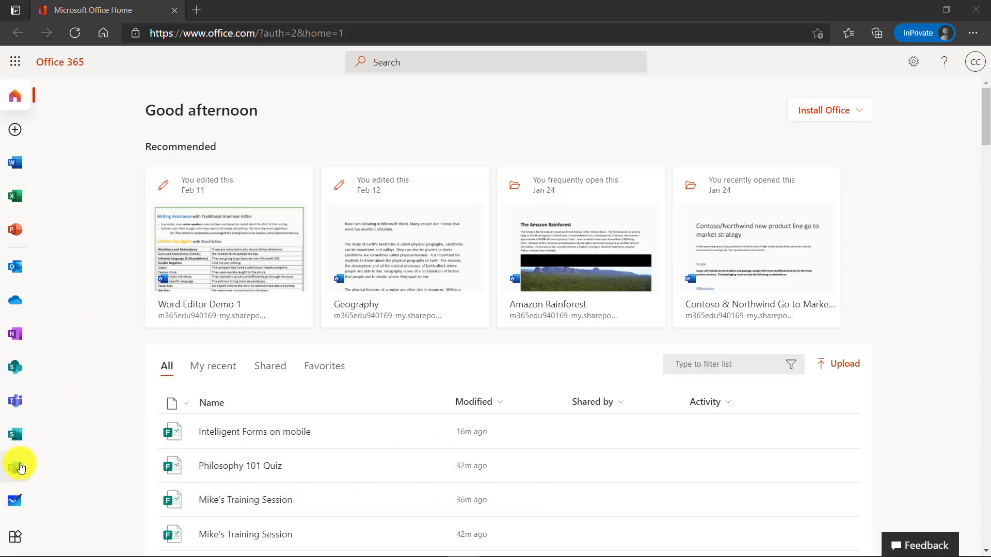
- Open Forms, filter the forms list by 'Training', then clear the filter
click(14, 468)
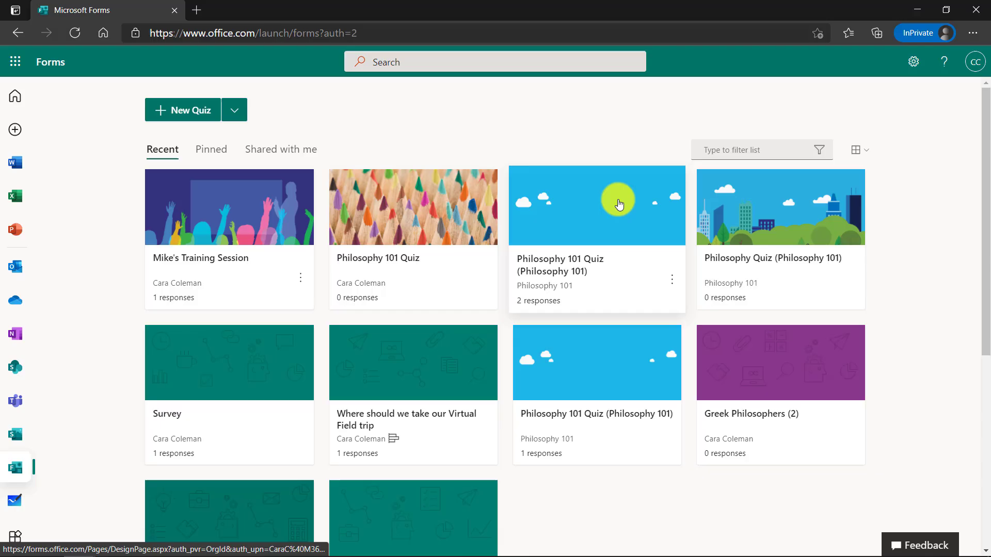
click(745, 150)
text(Training)
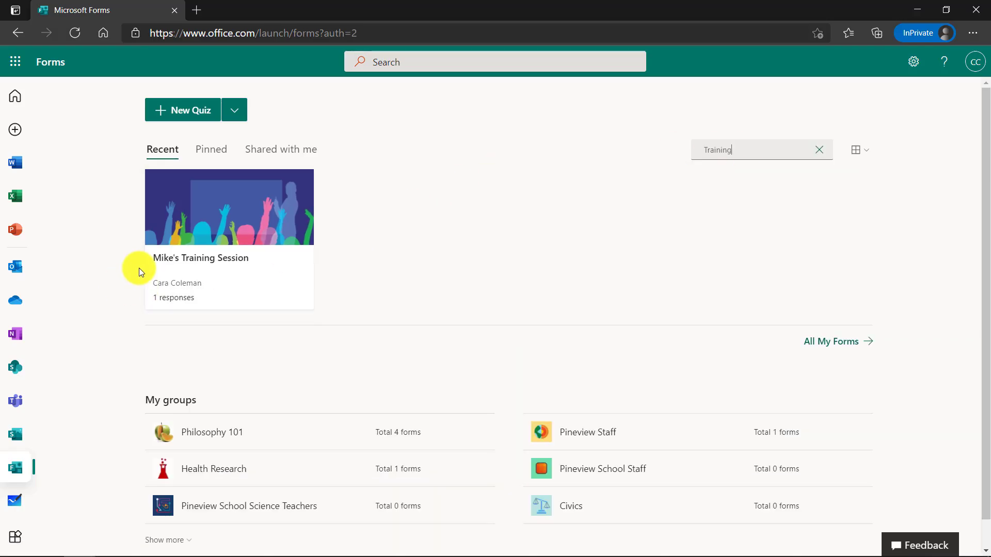
click(818, 150)
- Switch the forms layout to List, then back to Tiles
click(869, 157)
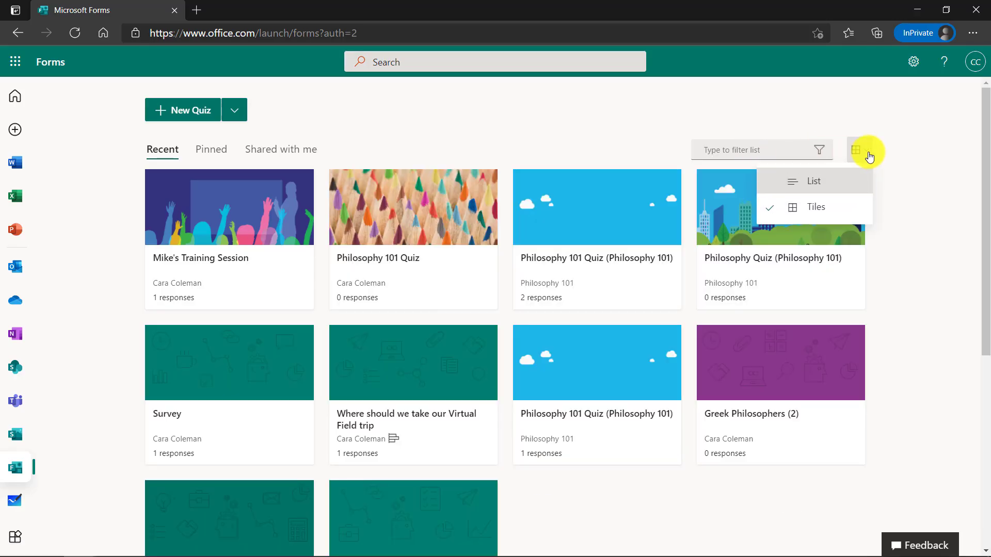
click(825, 185)
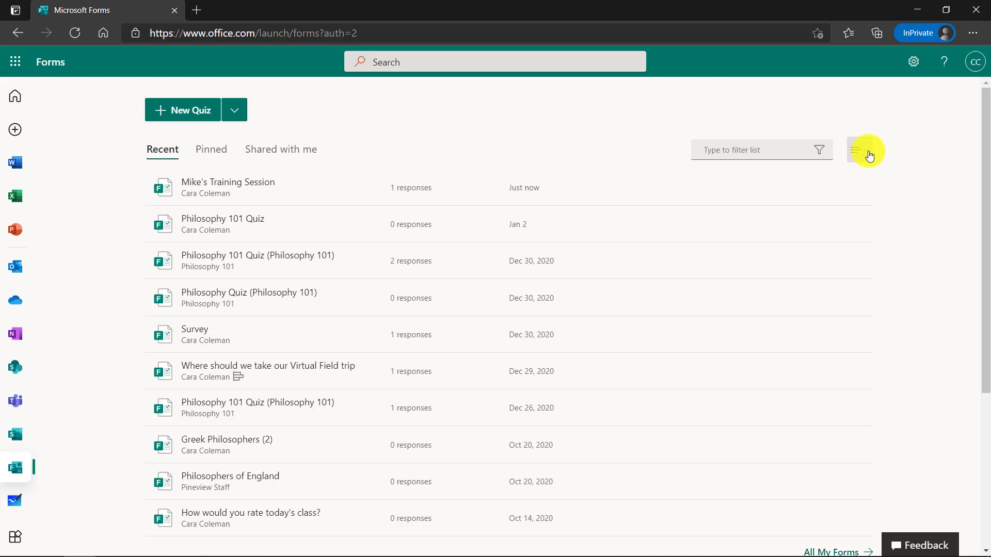
click(860, 150)
click(828, 207)
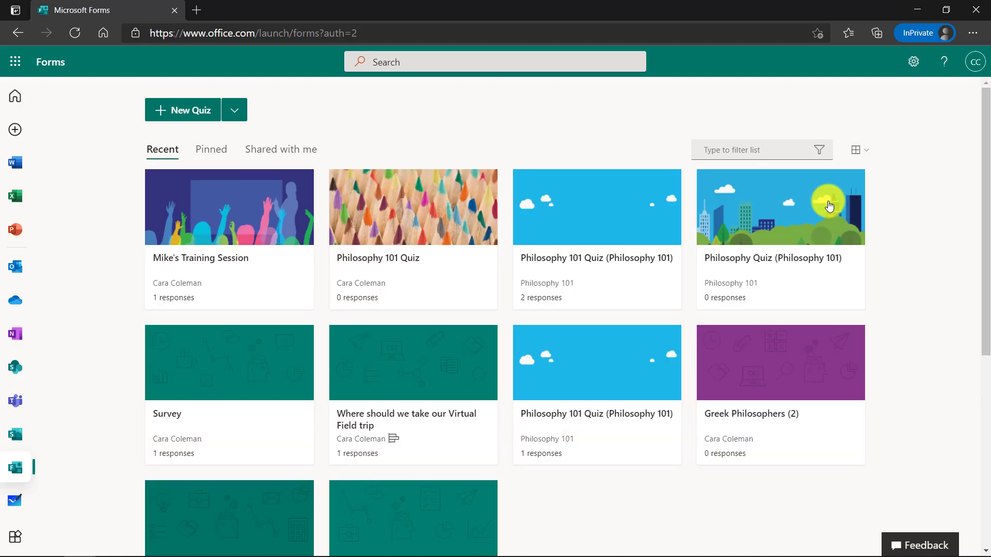
- Add Mike's Training Session to pinned and show the Pinned forms
click(304, 281)
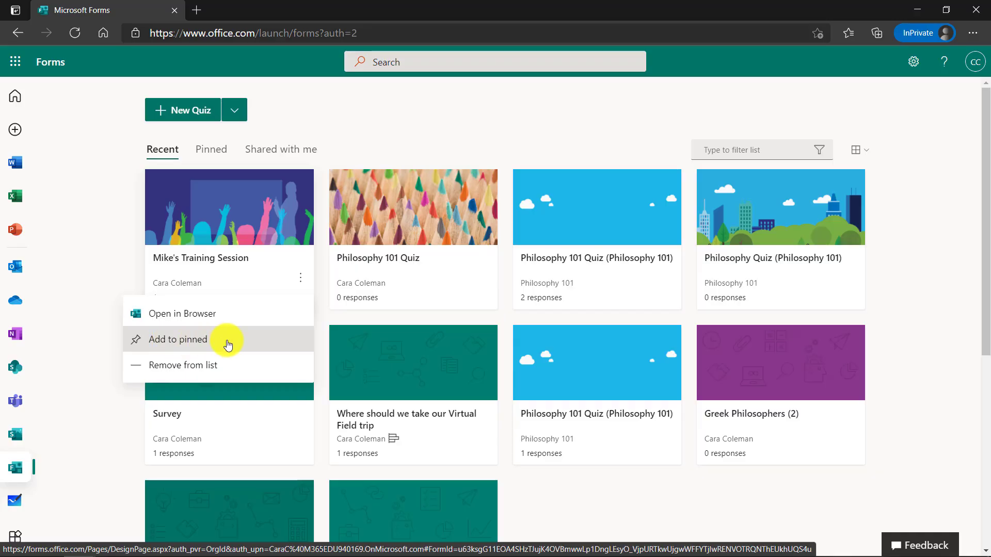
click(212, 341)
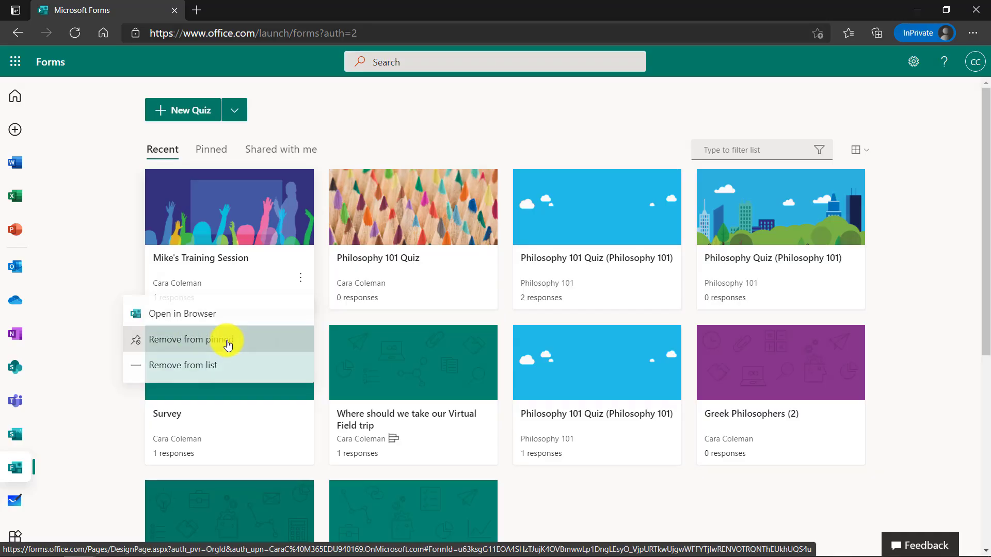
click(209, 150)
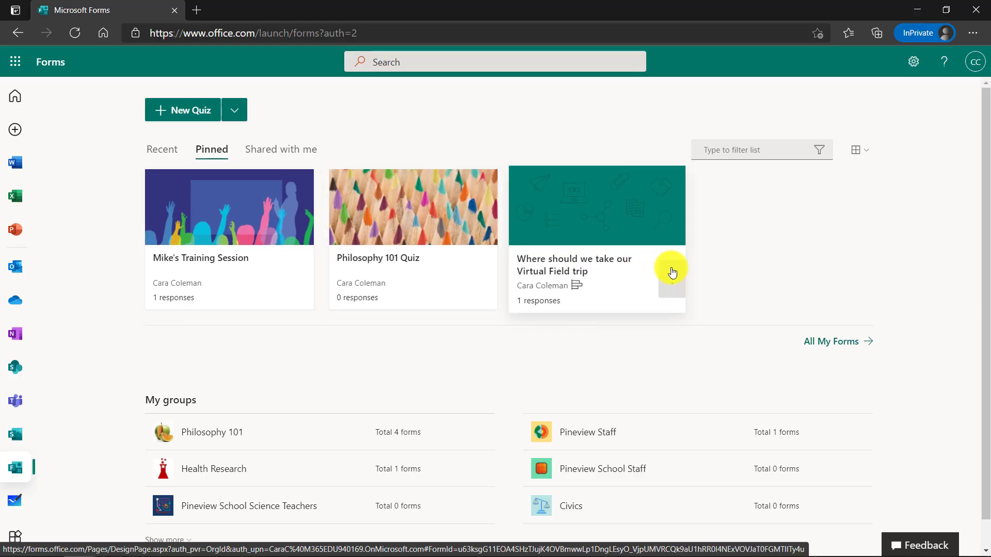
- Open All my forms, filter by 'Training', then clear the filter
click(829, 343)
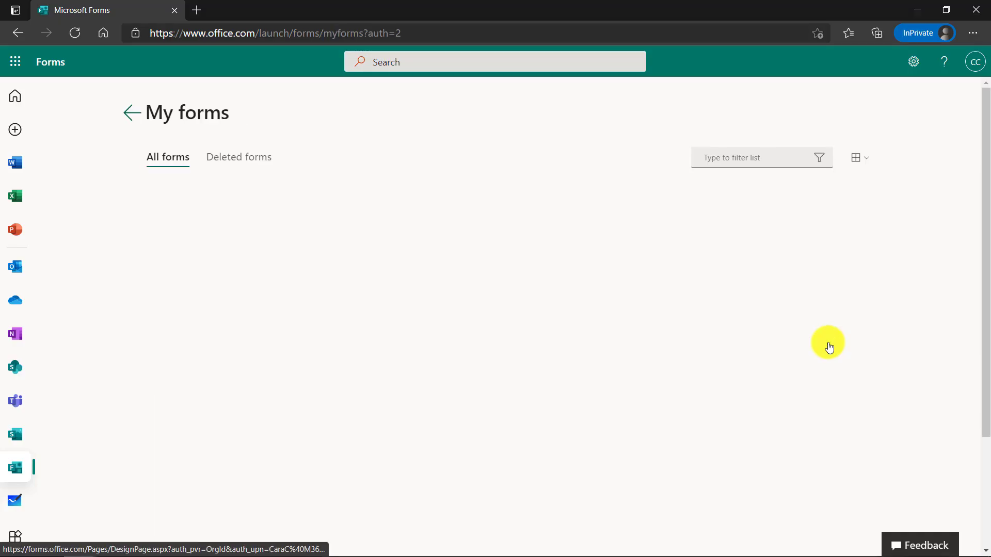
scroll(337, 353, down, 3)
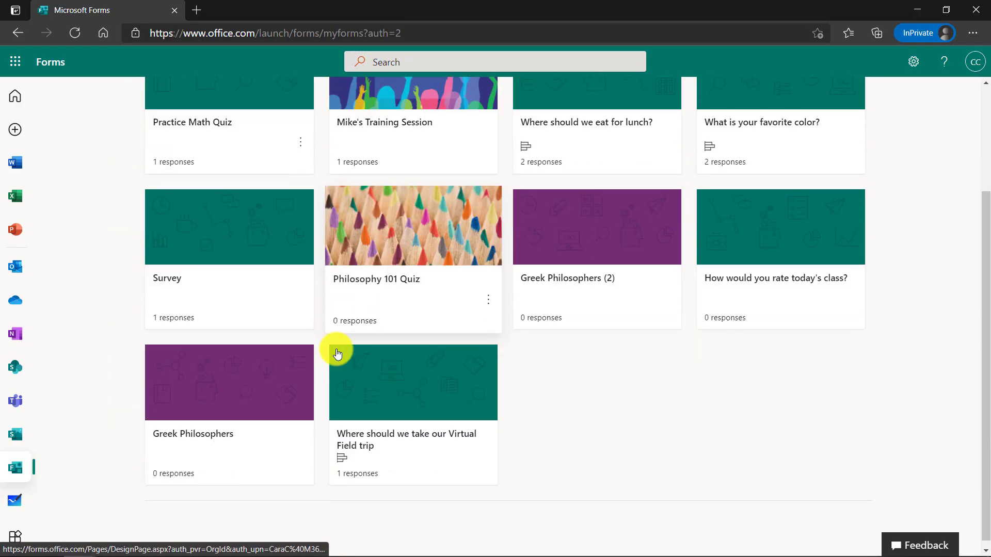
scroll(336, 354, up, 3)
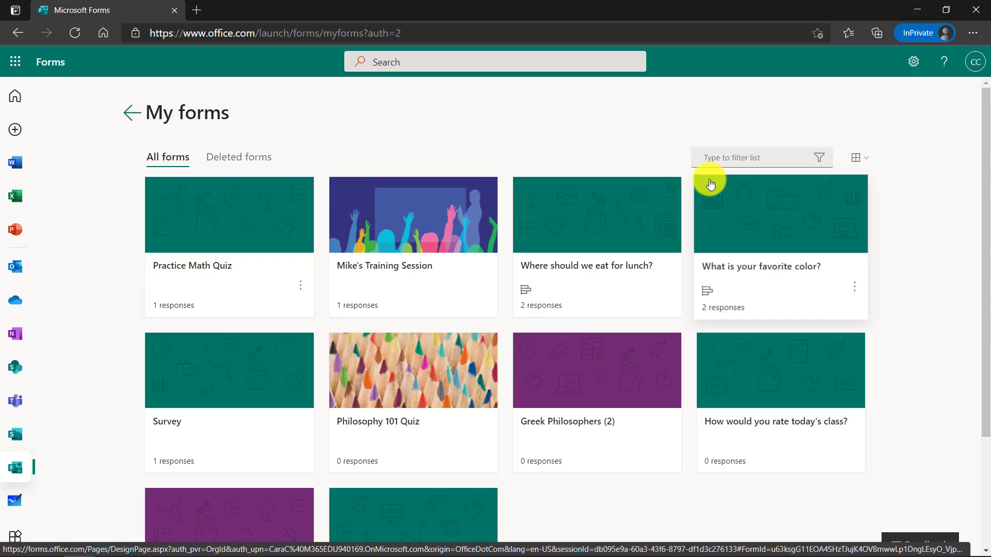
click(742, 159)
text(Training)
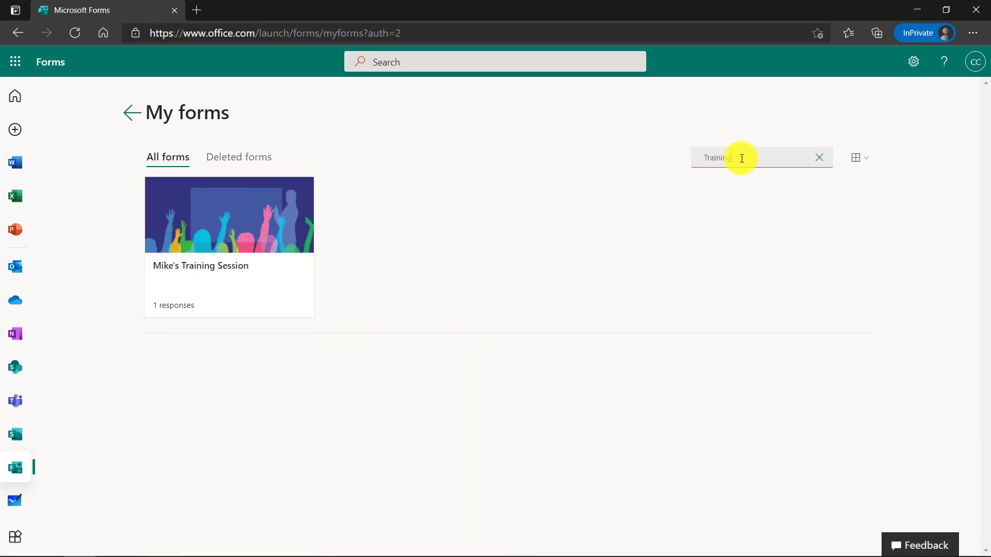
click(821, 157)
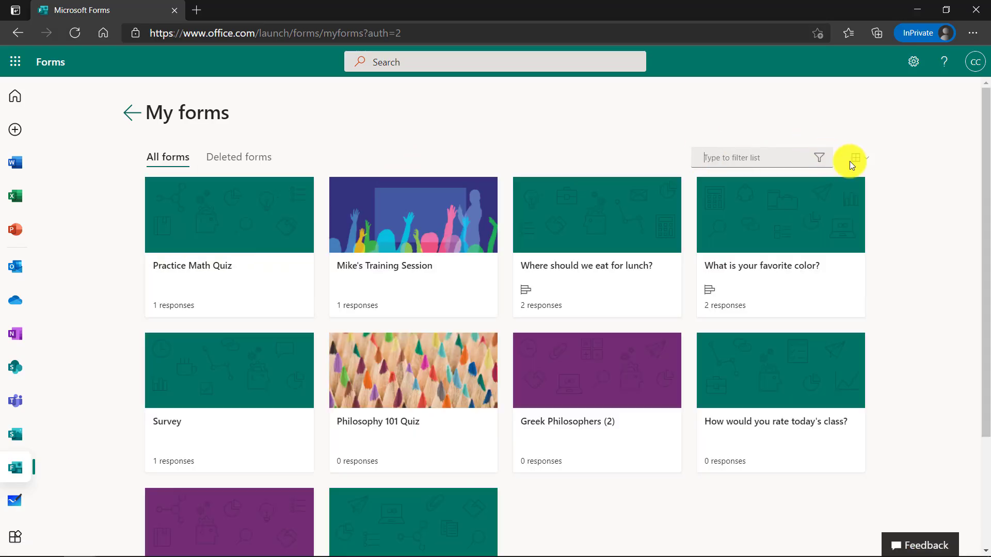
- Keep the tile layout and make a copy of Mike's Training Session
click(869, 160)
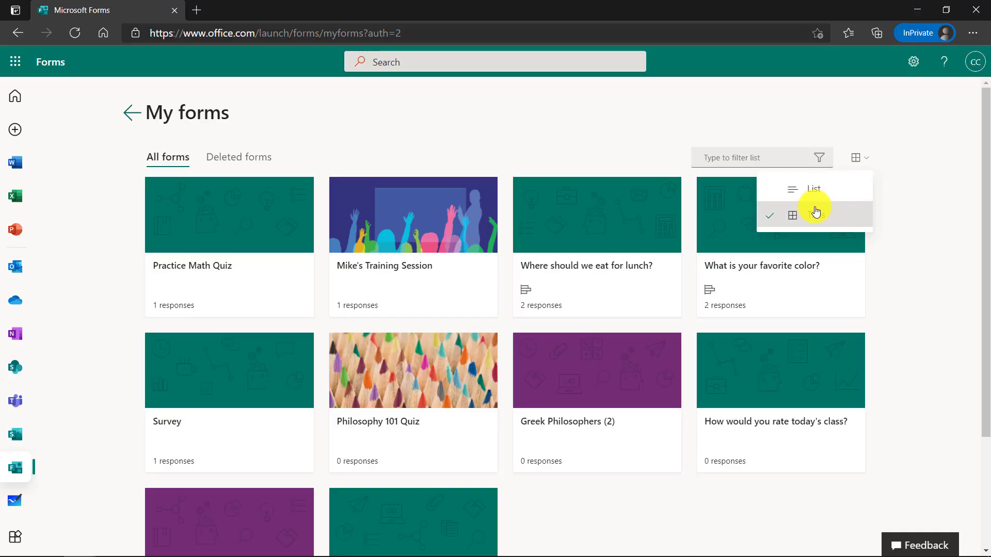
click(392, 122)
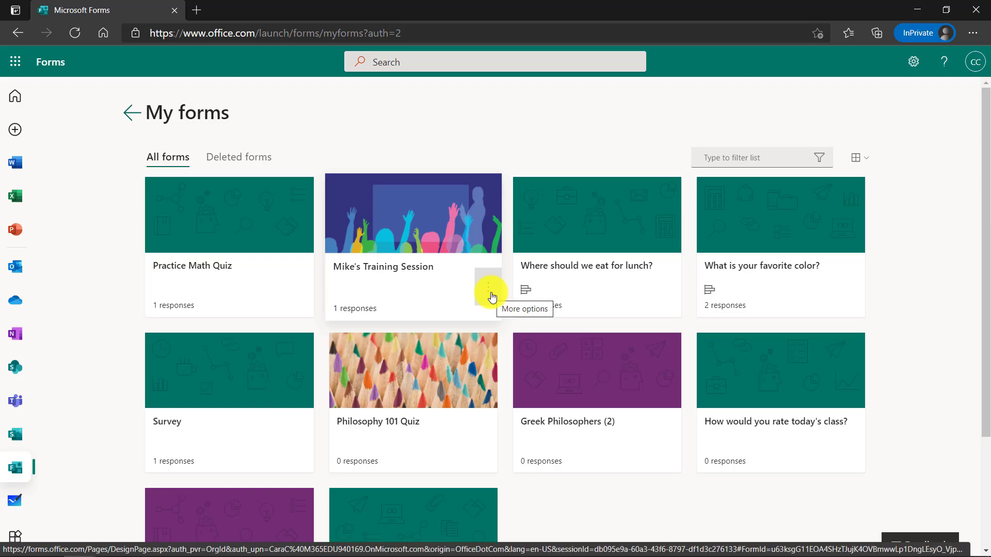
click(492, 298)
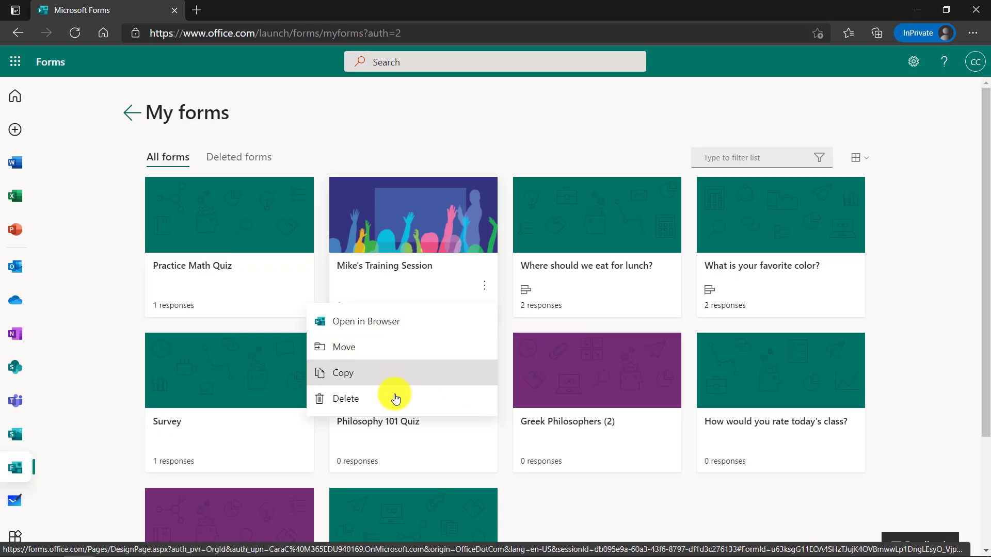
click(387, 373)
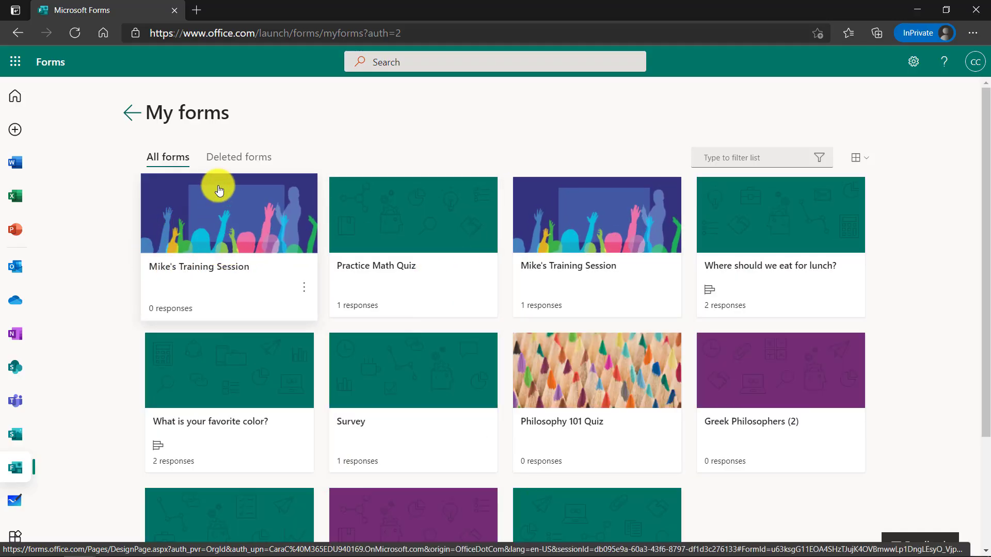
- Browse the Deleted forms, then return to All forms
click(247, 157)
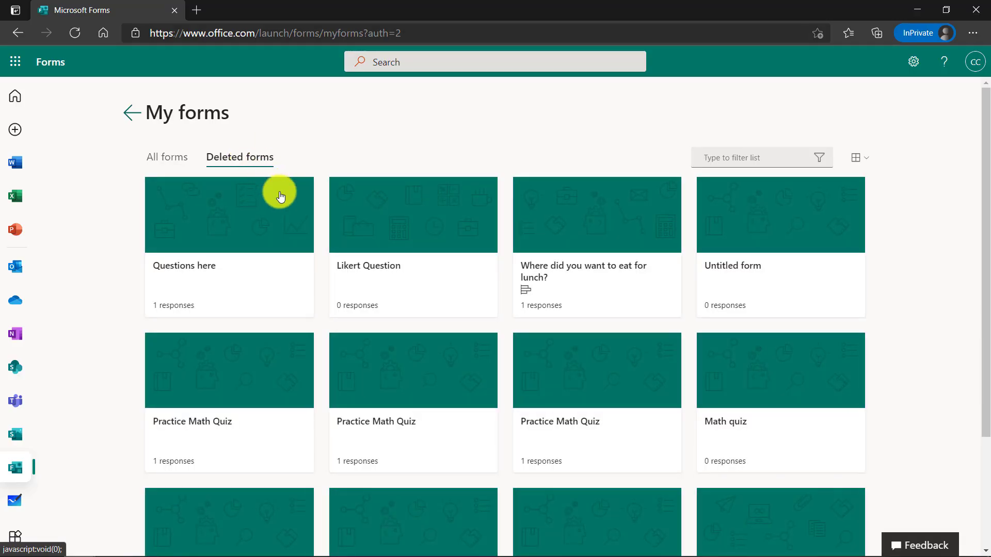
scroll(290, 265, down, 2)
scroll(294, 269, up, 2)
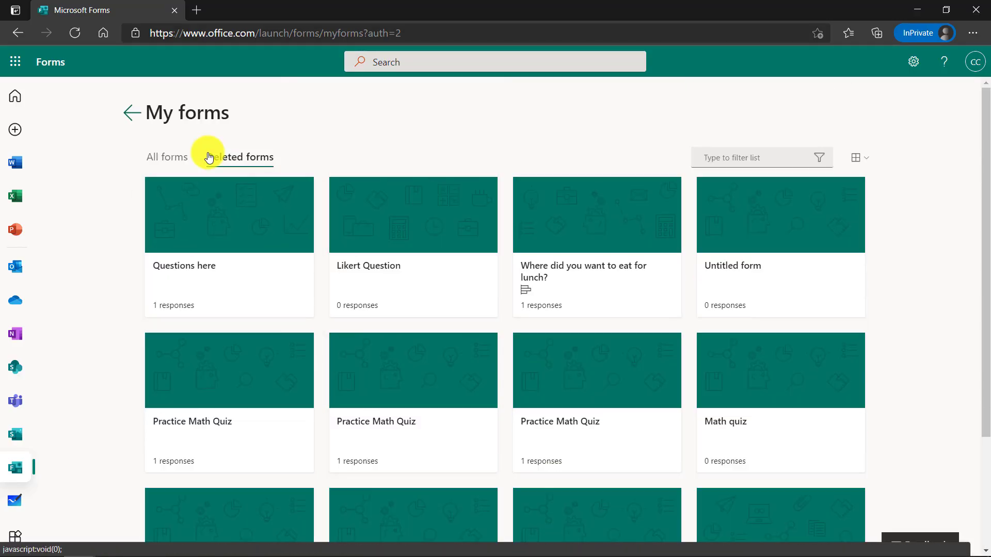
click(167, 161)
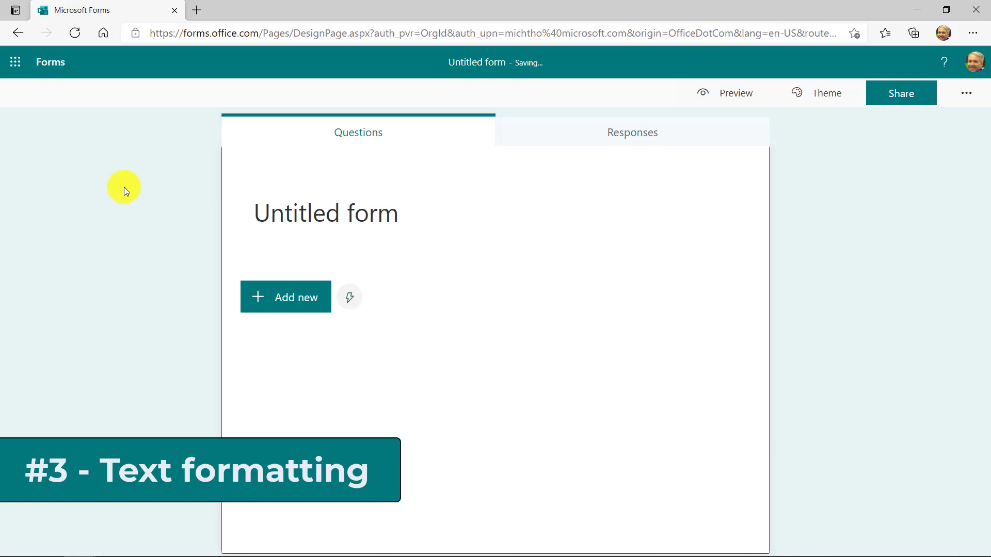
- Set the form title to 'Text formatting is now available in Forms!' and add a Text question
click(336, 223)
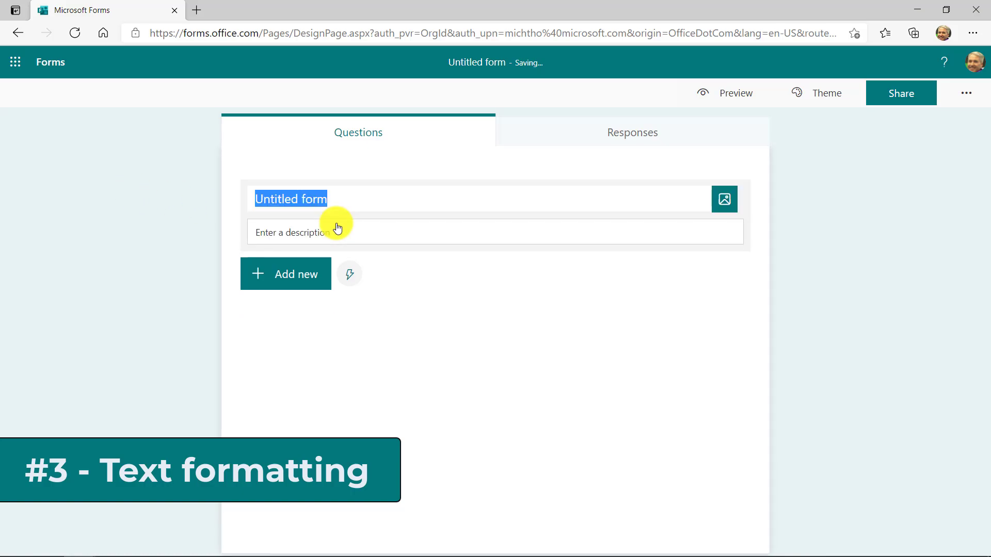
key(ctrl+v)
click(278, 273)
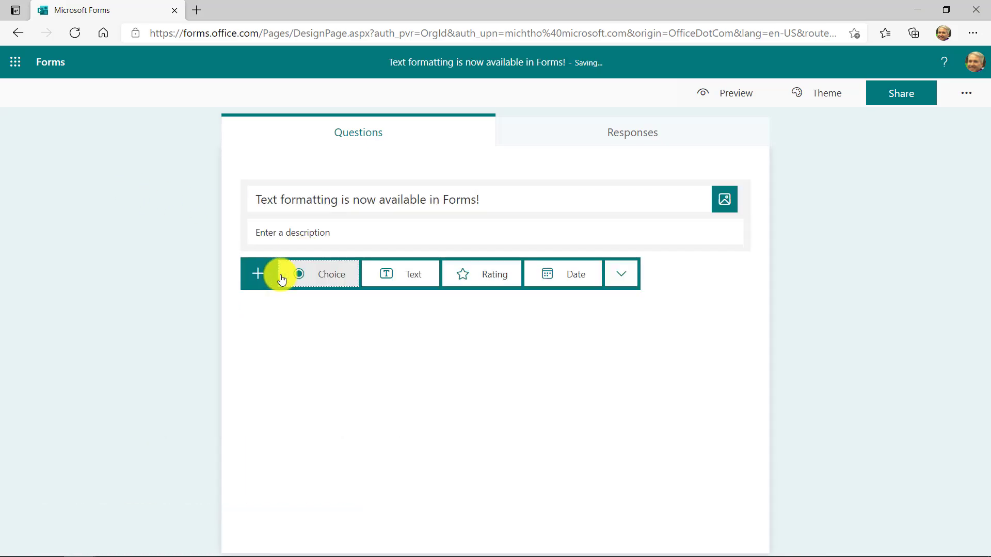
click(408, 276)
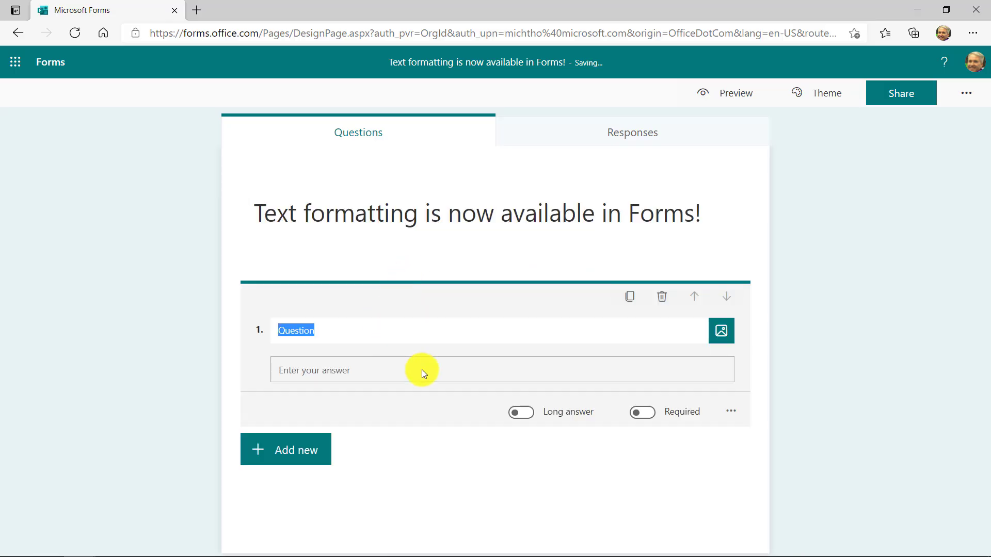
- Title question 1 'Here is my text formatting example' and make it bold, italic and underlined
text(Here is my text formatting example)
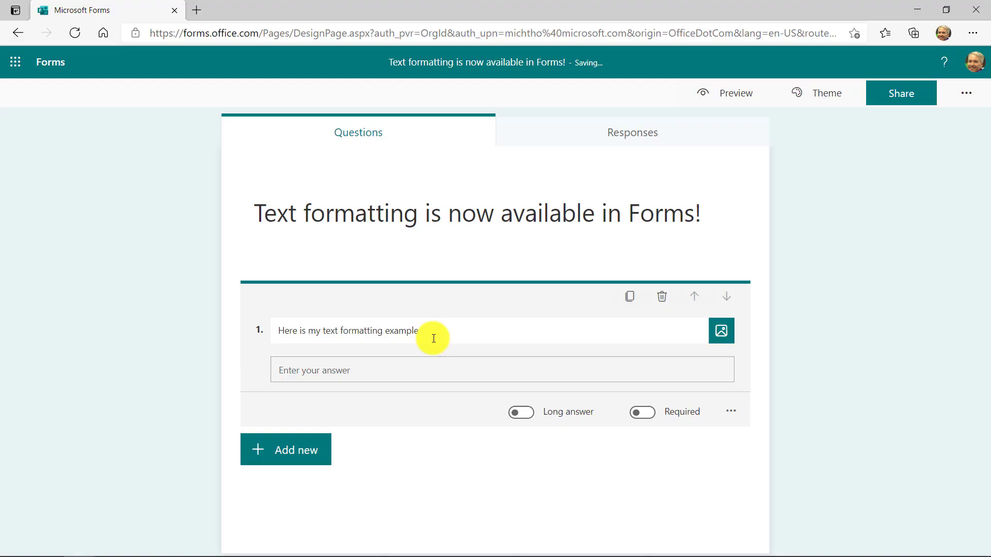
drag(432, 333, 269, 334)
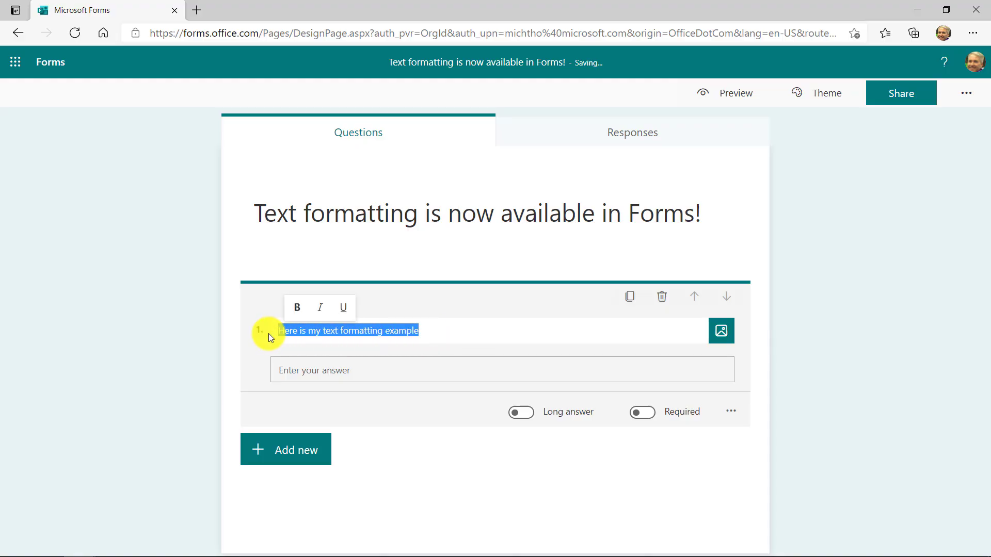
click(299, 312)
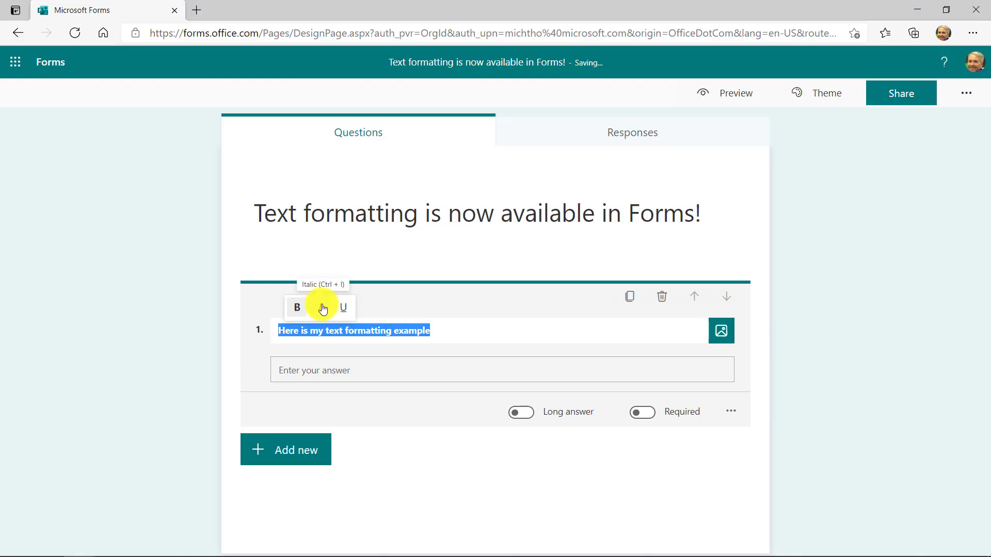
click(322, 308)
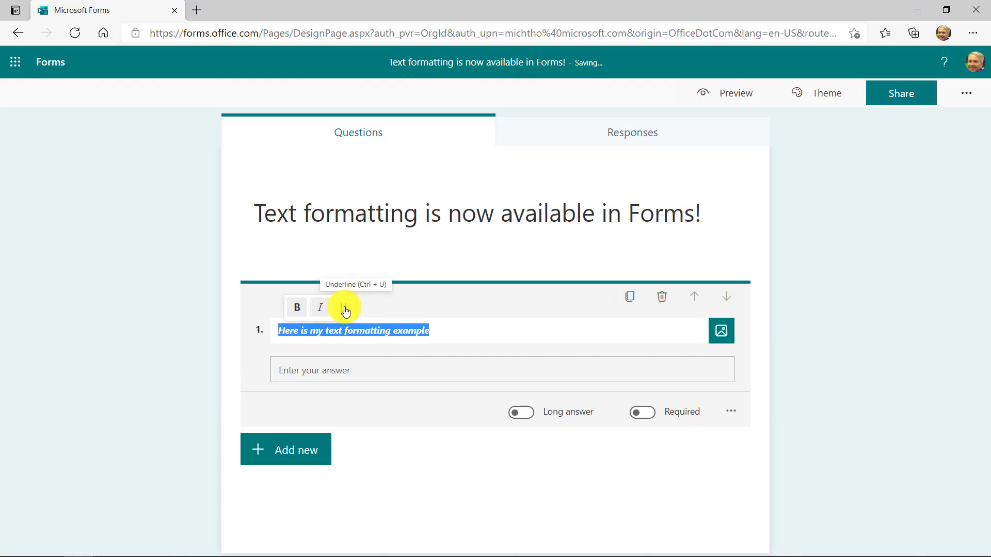
click(345, 308)
click(460, 331)
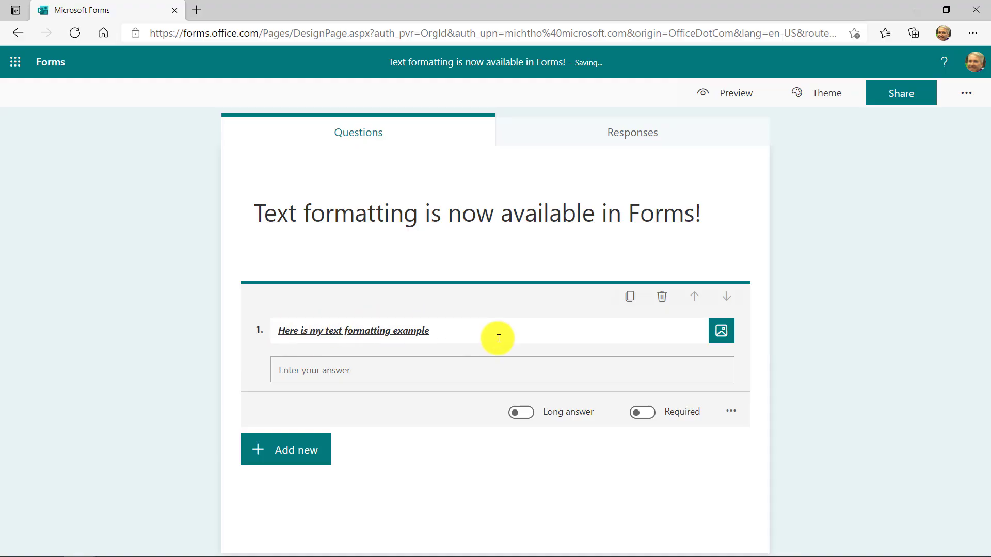
- Add Choice question 2, bold its title, and select Option 1 and Option 2 for formatting
click(293, 451)
click(331, 449)
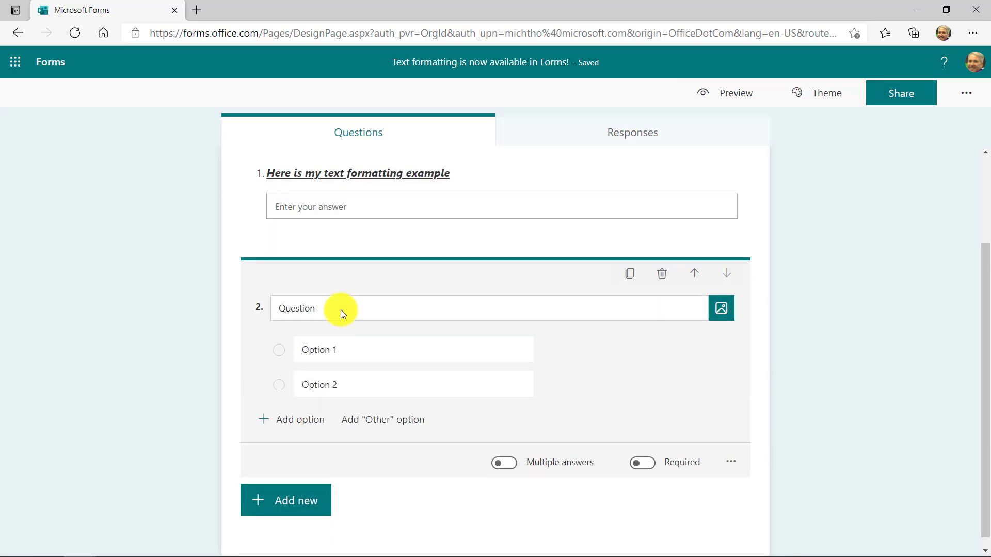
click(341, 312)
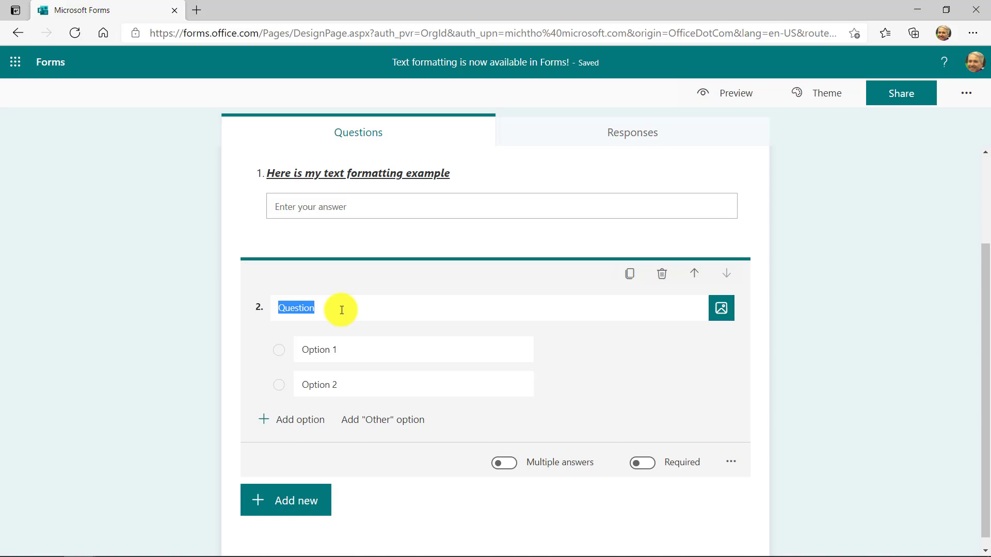
key(ctrl+b)
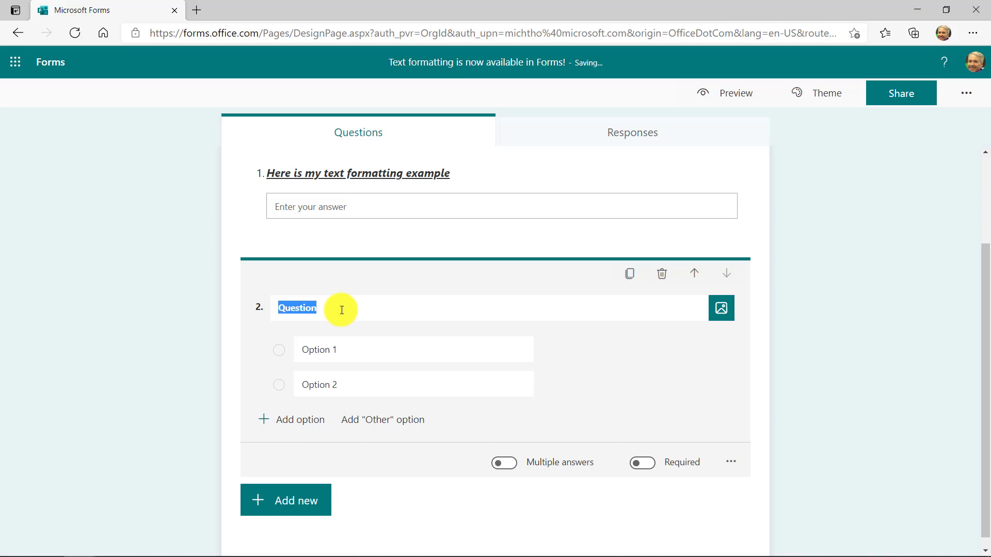
click(367, 354)
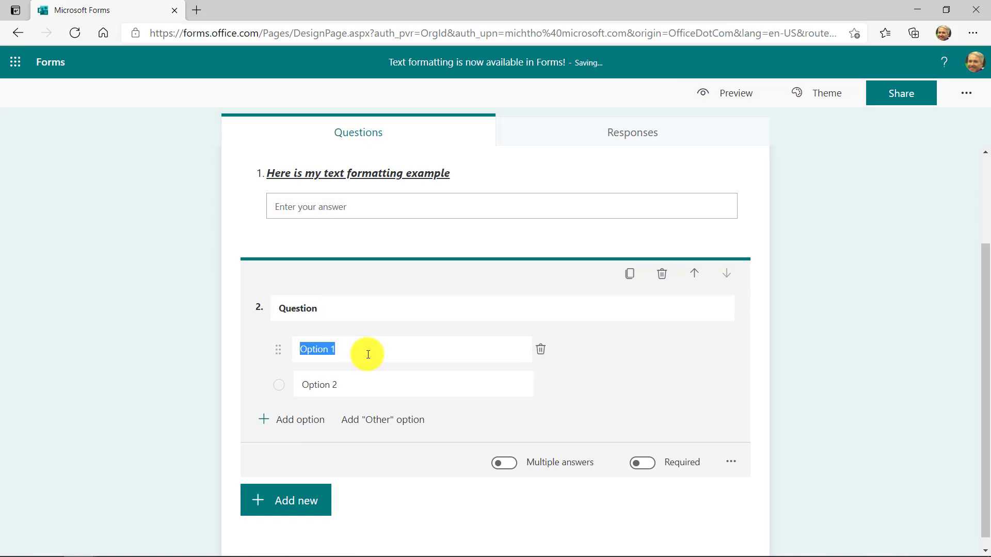
click(396, 385)
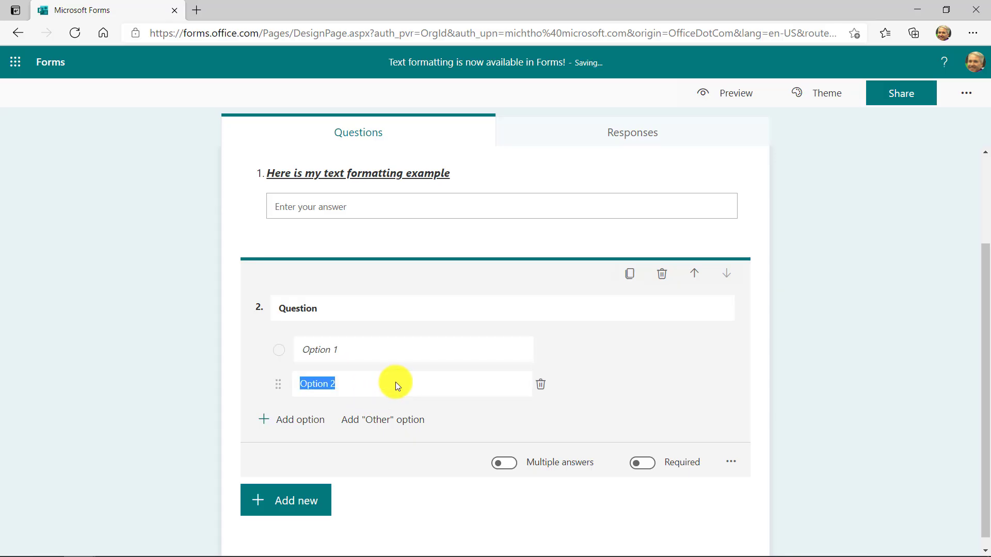
click(444, 349)
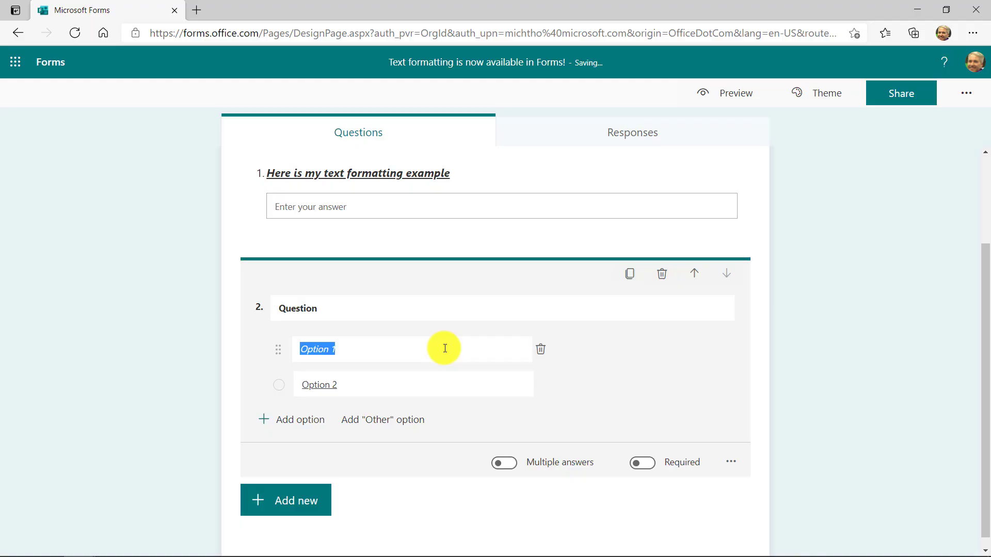
click(479, 305)
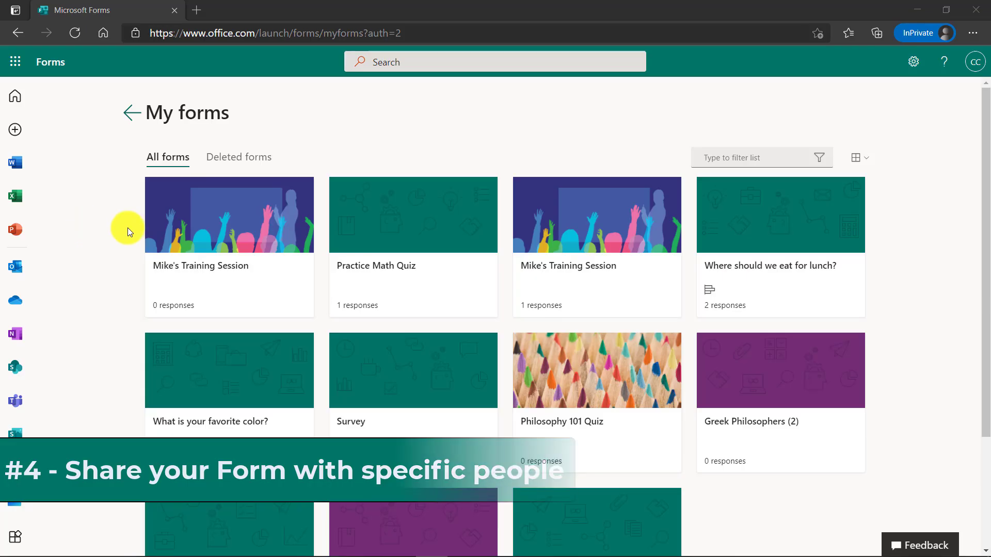
- Open Mike's Training Session and bring up the Share panel's choices for who can respond
click(216, 245)
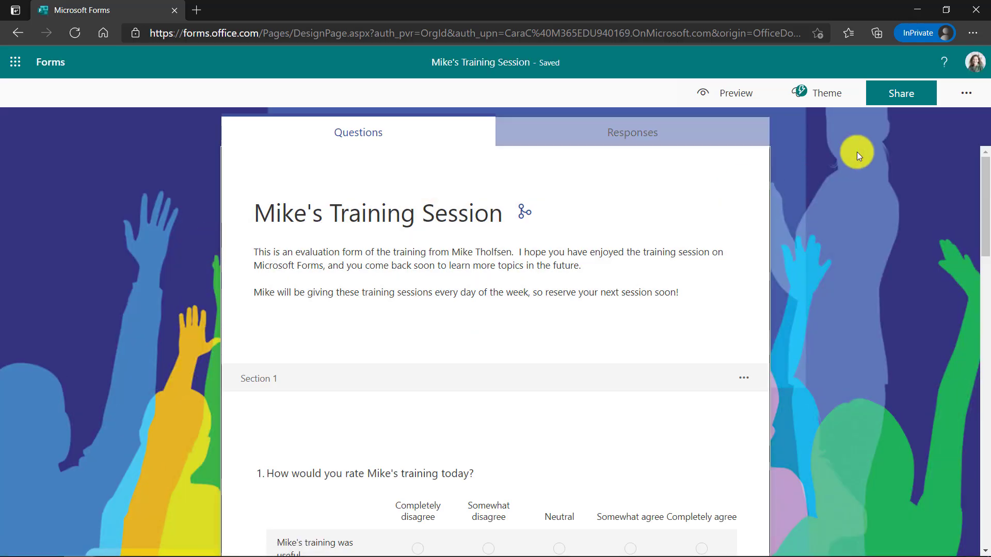
click(900, 97)
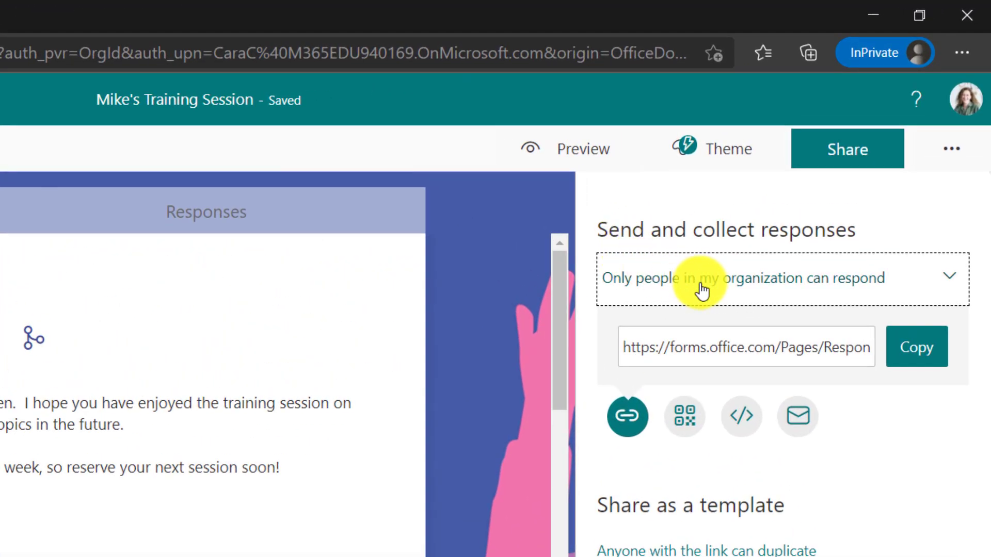
click(733, 260)
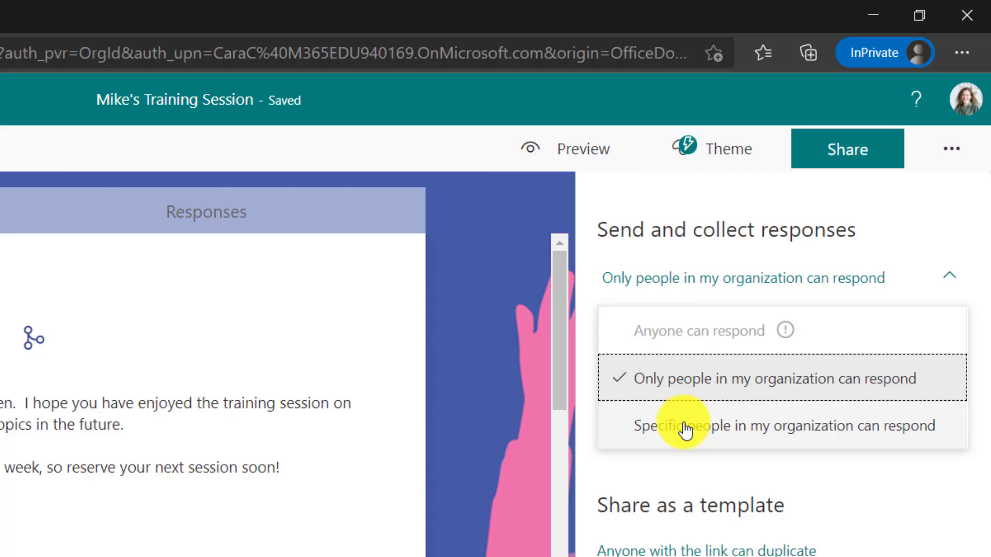
- Choose 'Specific people in my organization can respond' and add the two suggested colleagues
click(745, 438)
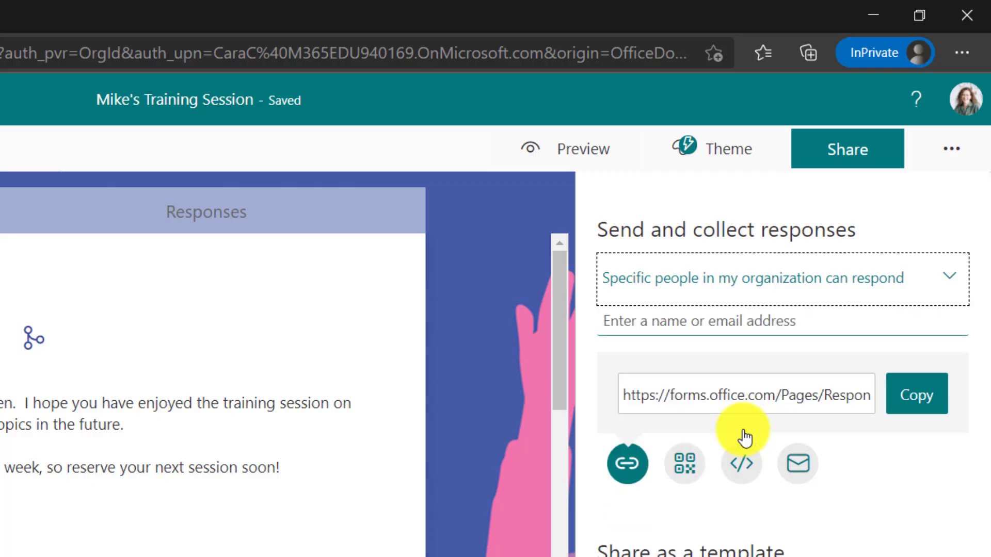
click(643, 318)
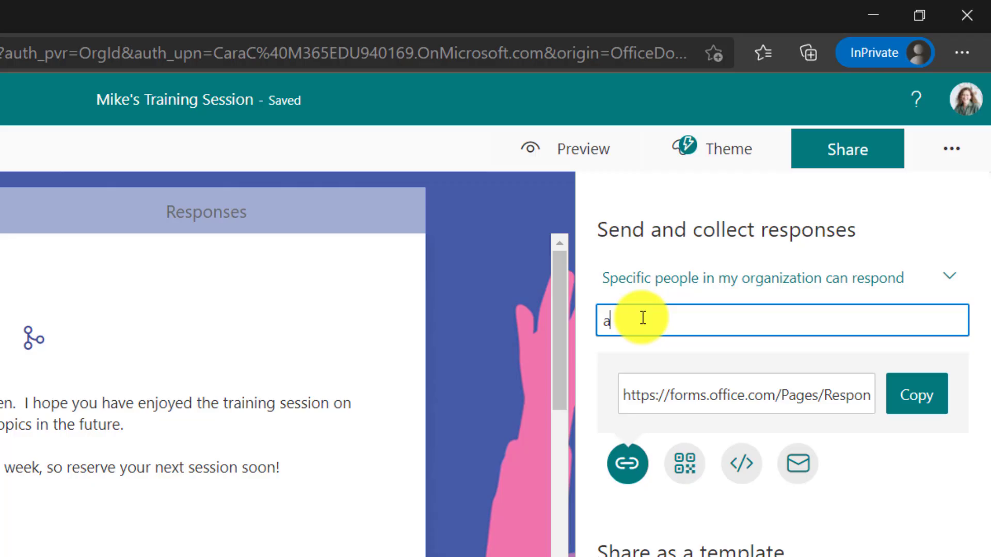
text(lexw)
click(688, 356)
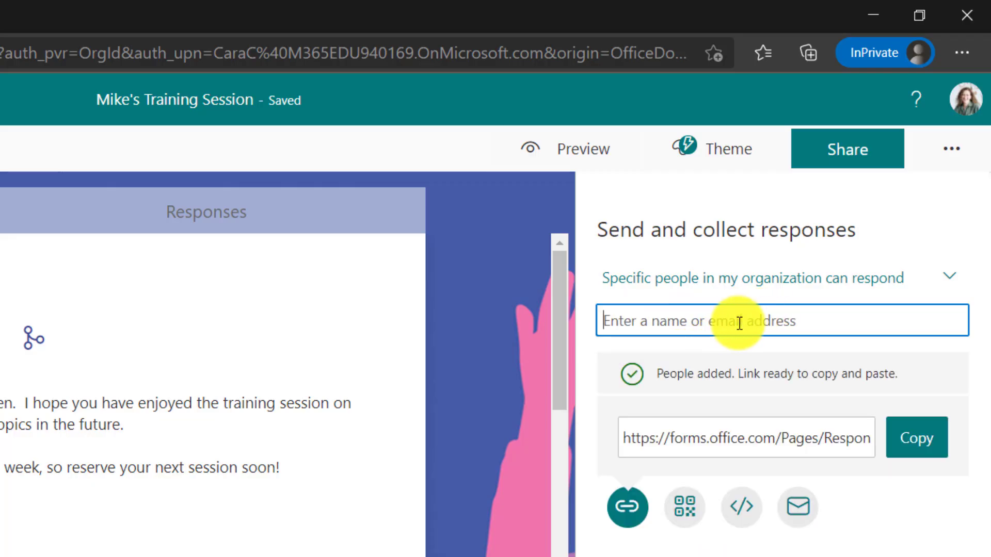
text(henry)
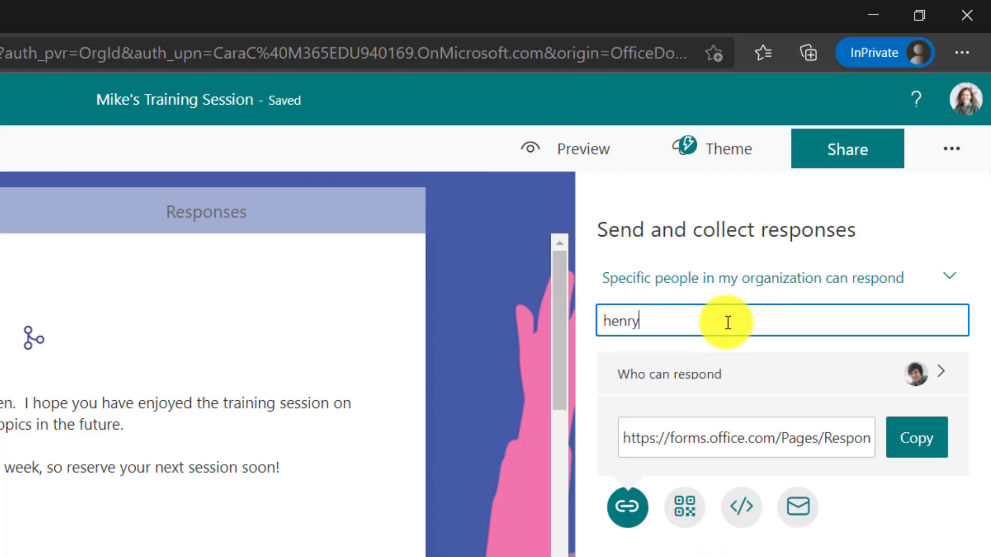
click(724, 359)
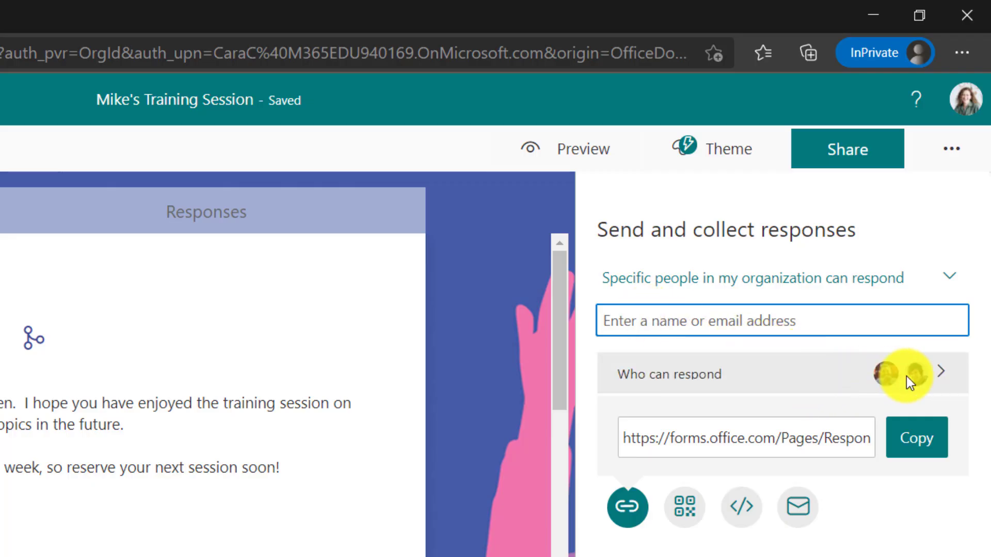
- Review the list of people who can respond, then go back to the send view
click(945, 379)
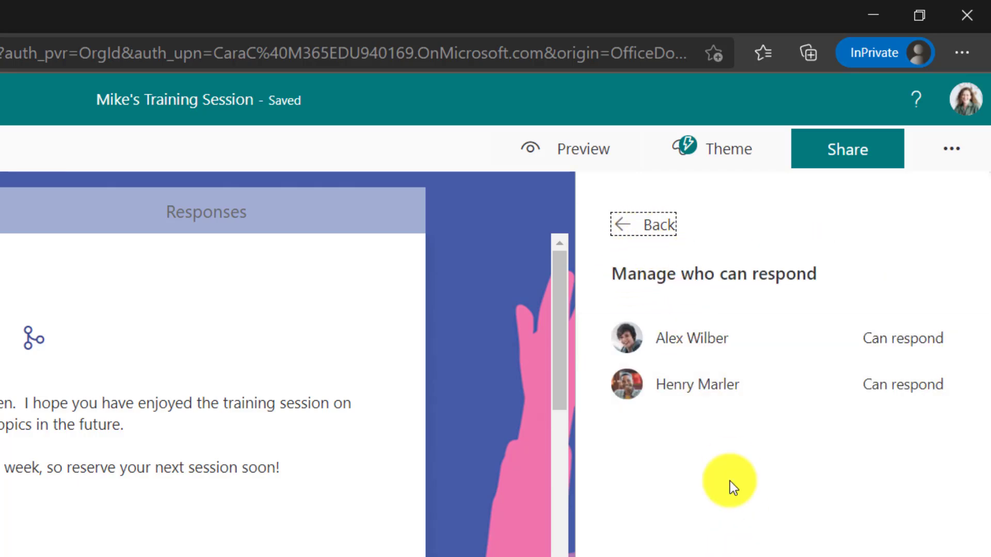
mouse_move(823, 395)
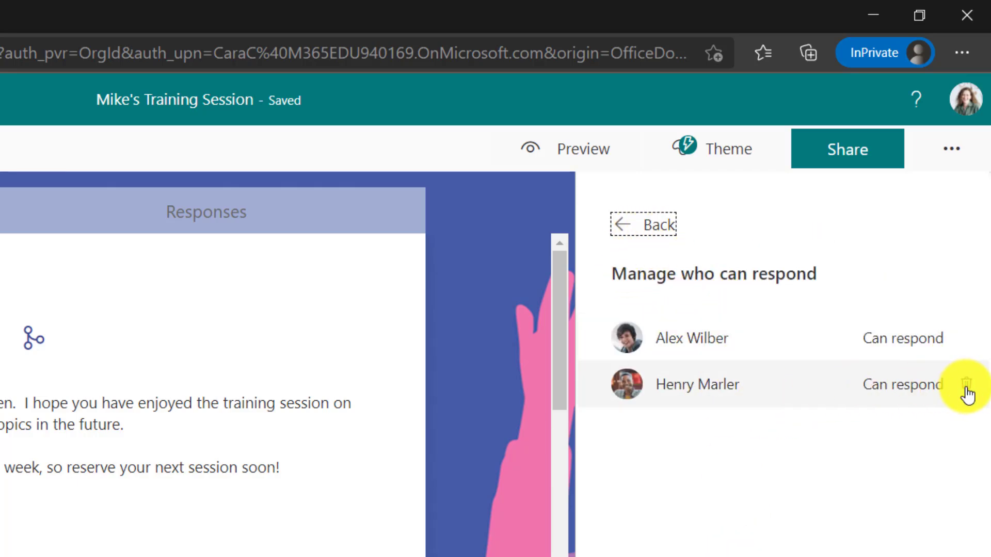
click(650, 226)
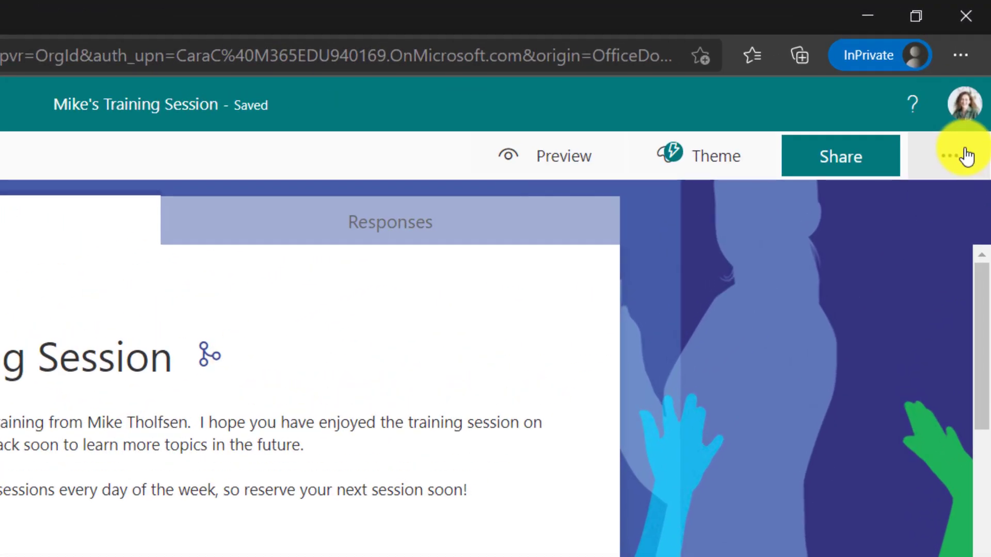
- Turn on 'Allow receipt of responses after submission' in Settings and close the pane
click(969, 93)
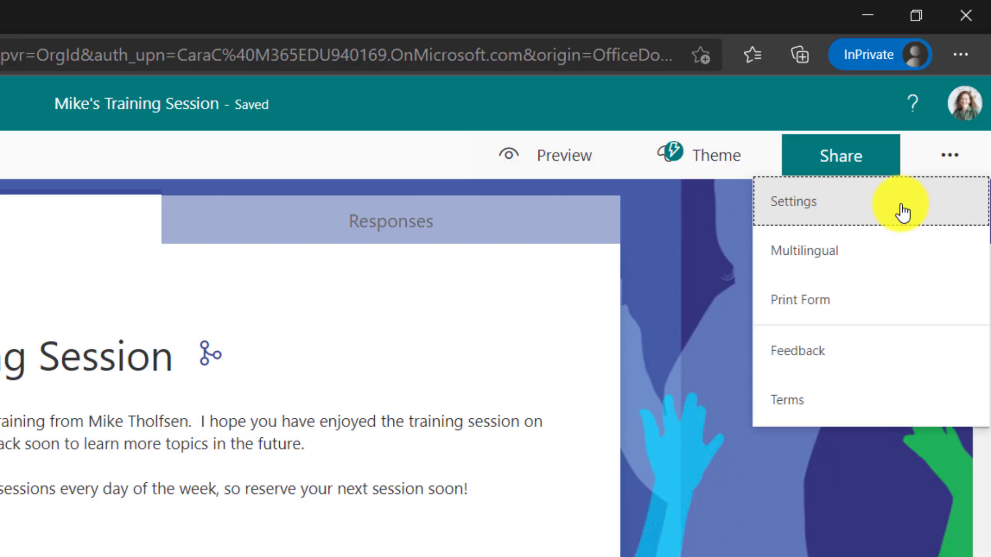
click(902, 212)
scroll(815, 491, down, 3)
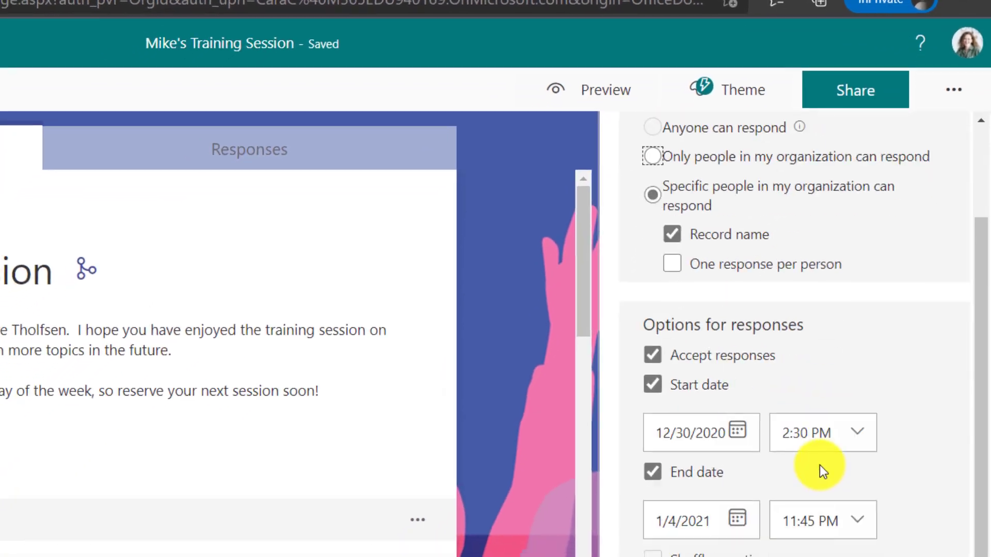
scroll(820, 466, down, 1)
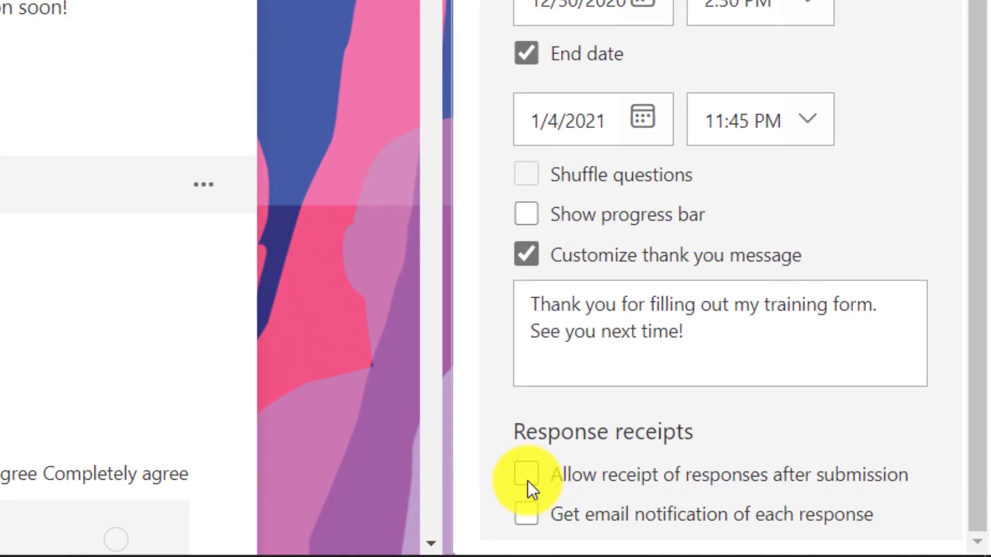
click(527, 475)
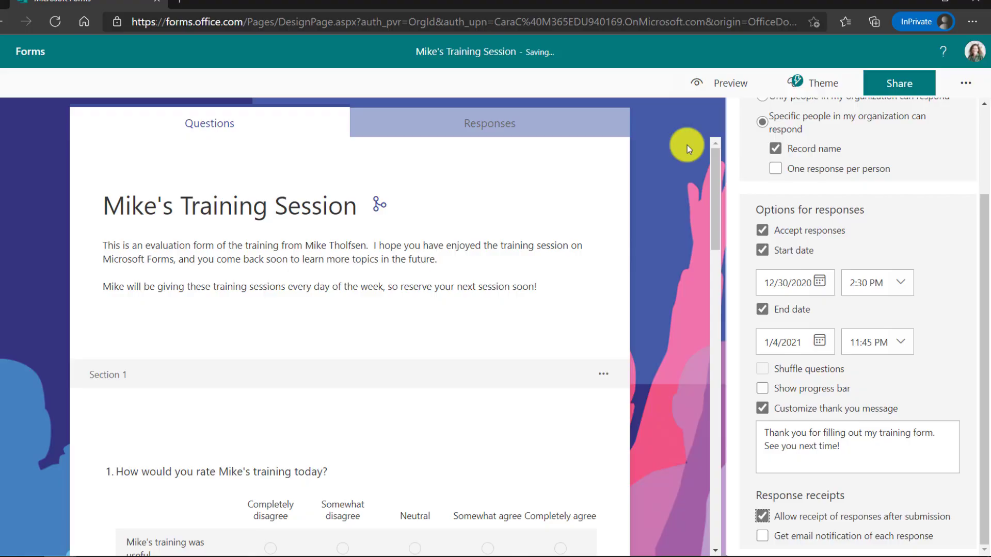
click(692, 154)
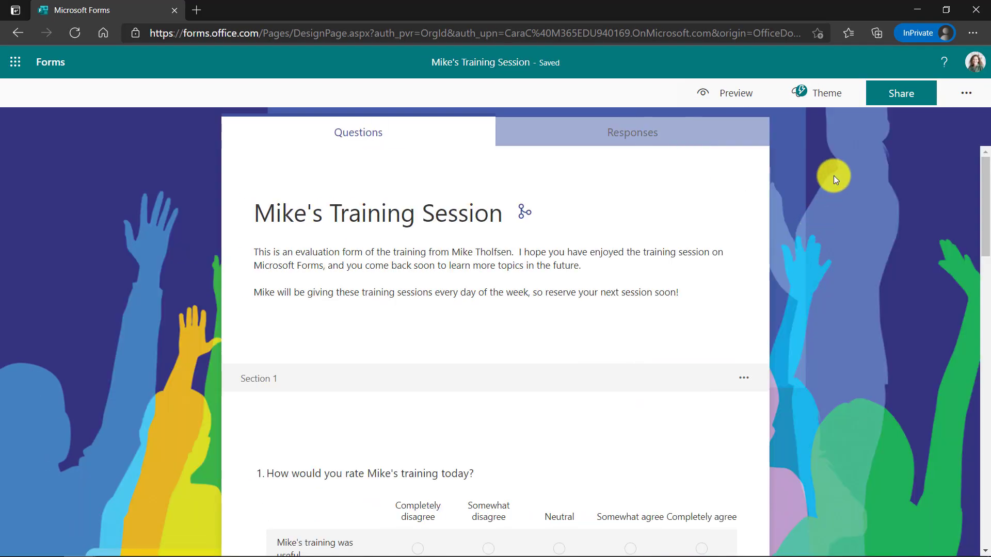
- Copy the form's link, rate the statements Completely agree, and submit the response
click(898, 94)
click(943, 217)
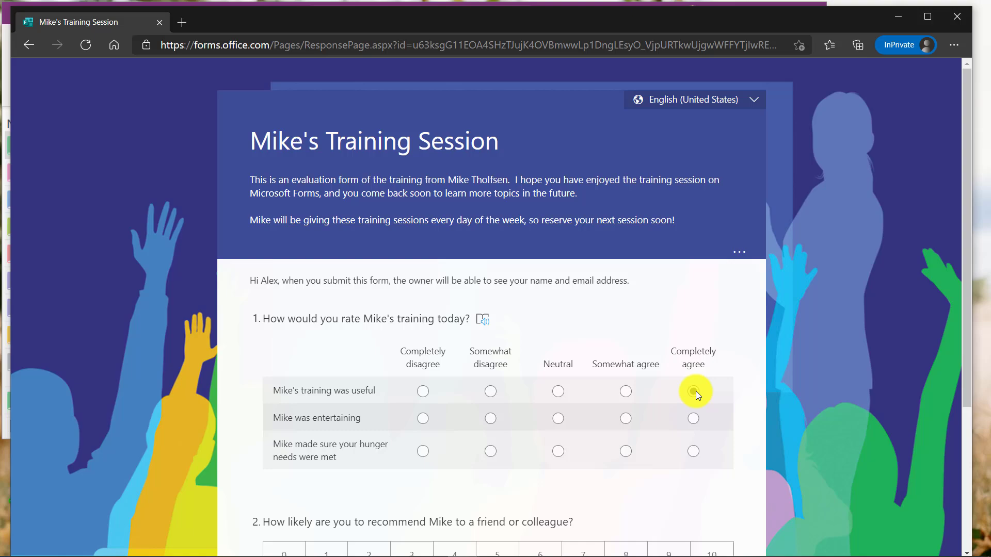
click(694, 418)
click(693, 451)
scroll(594, 371, down, 4)
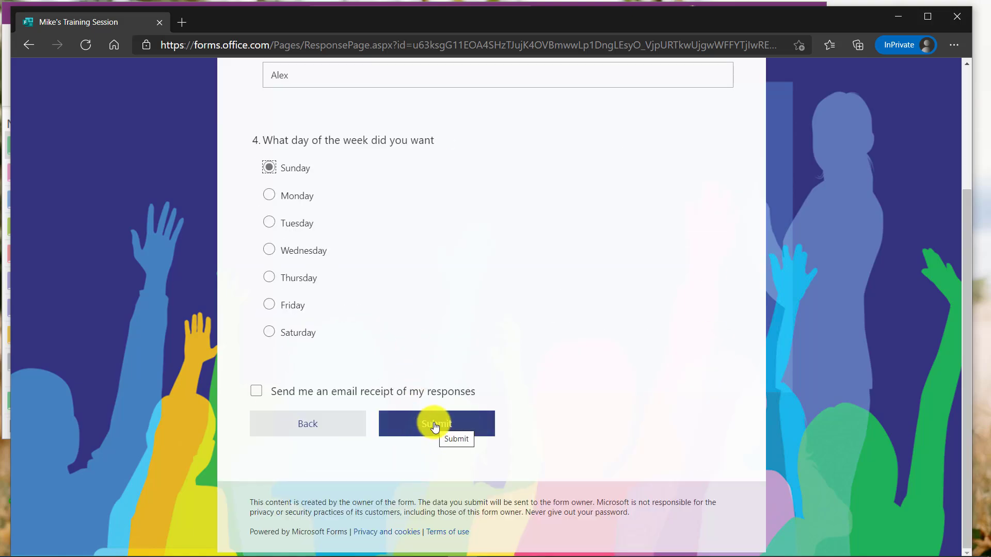
click(402, 415)
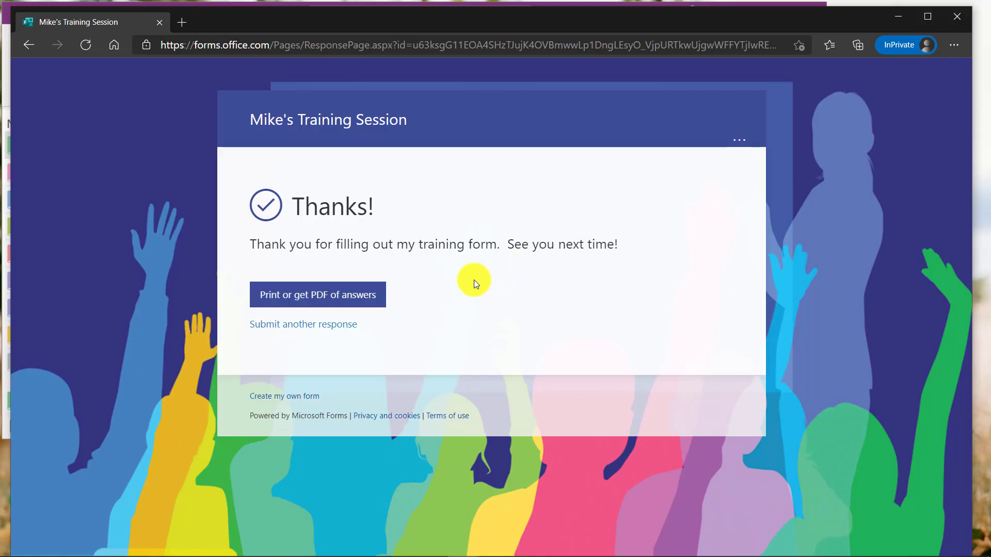
- Save the submitted answers as a PDF with Microsoft Print to PDF
click(345, 298)
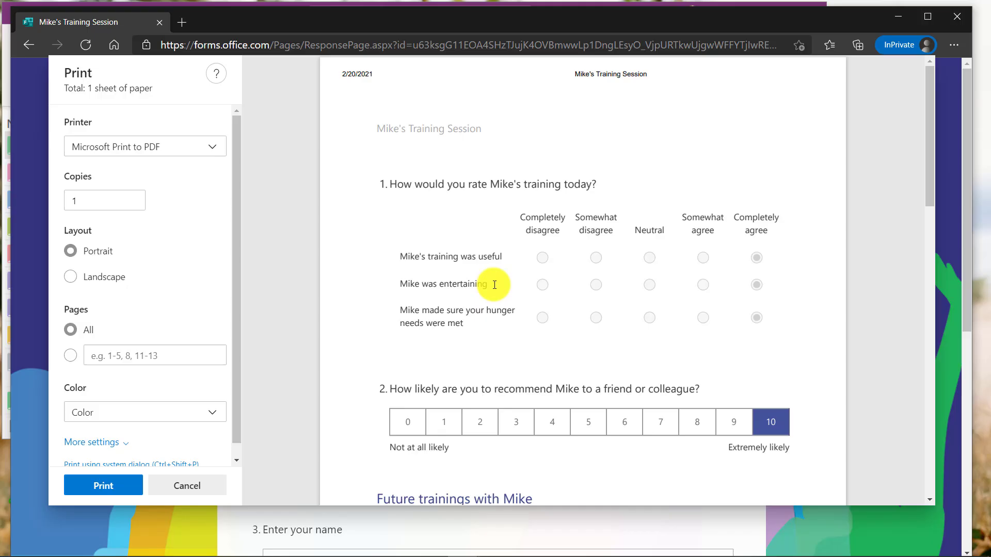
scroll(498, 251, down, 9)
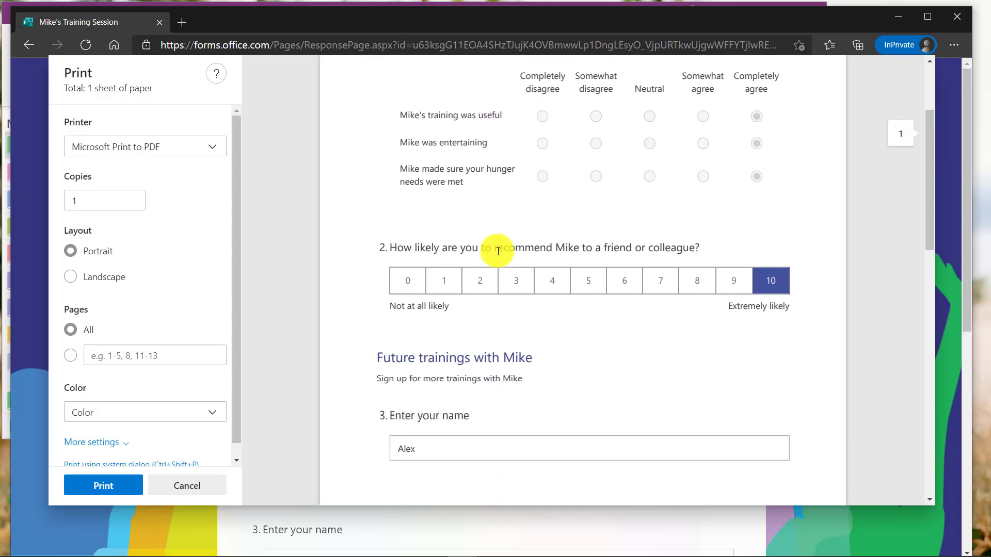
scroll(498, 252, up, 9)
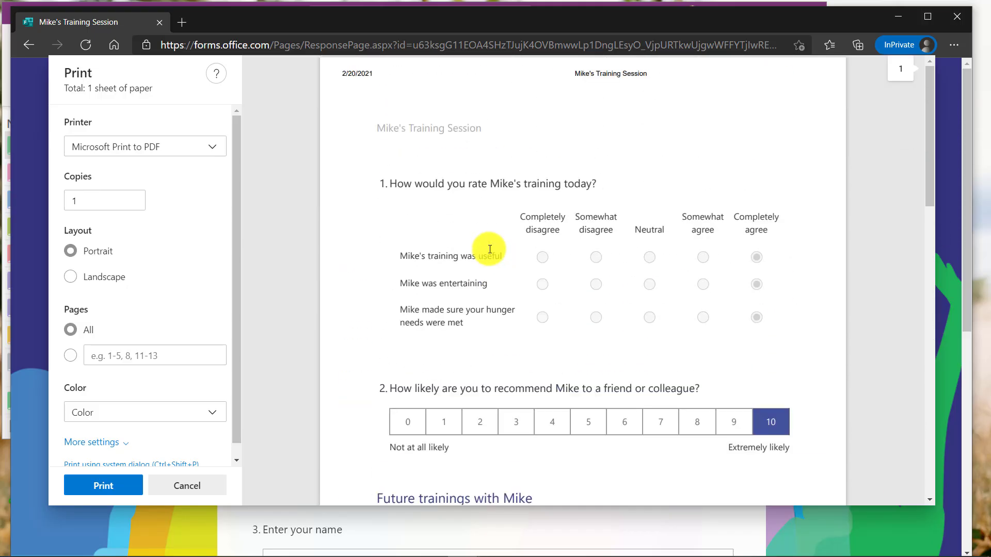
click(164, 150)
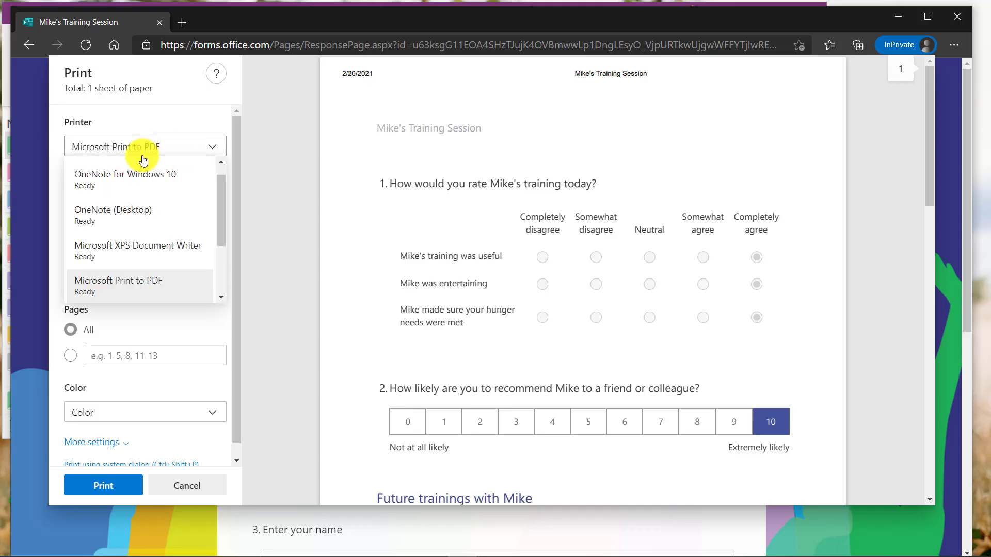
click(155, 283)
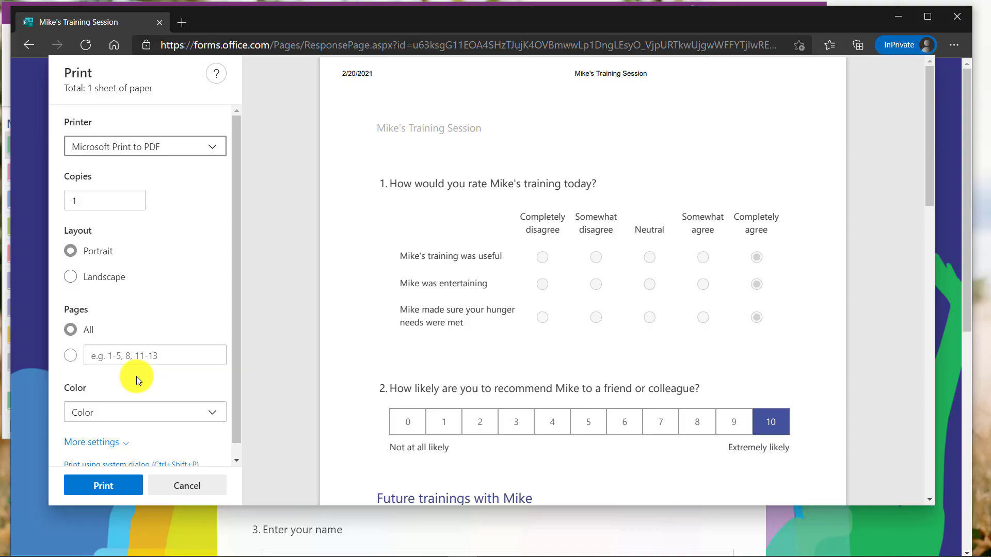
click(104, 489)
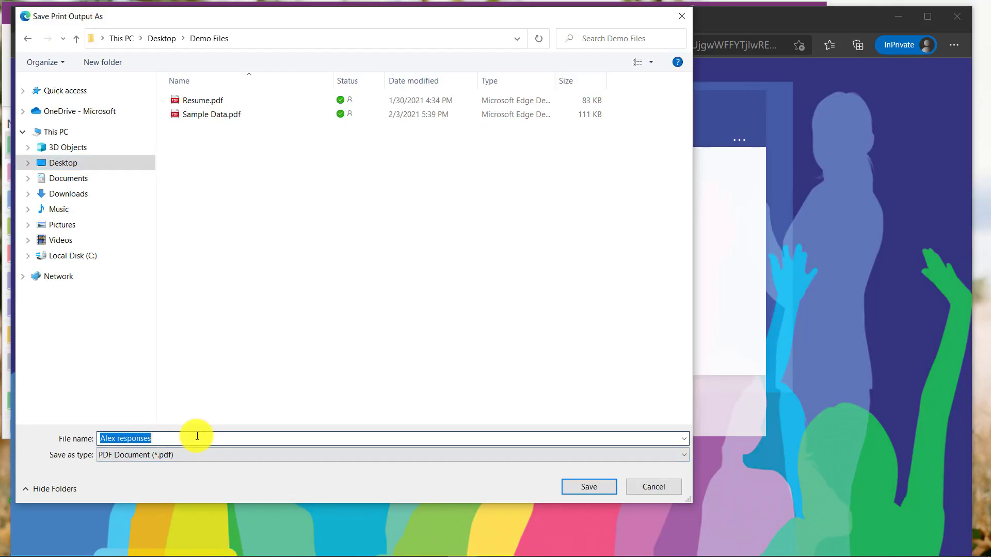
click(595, 487)
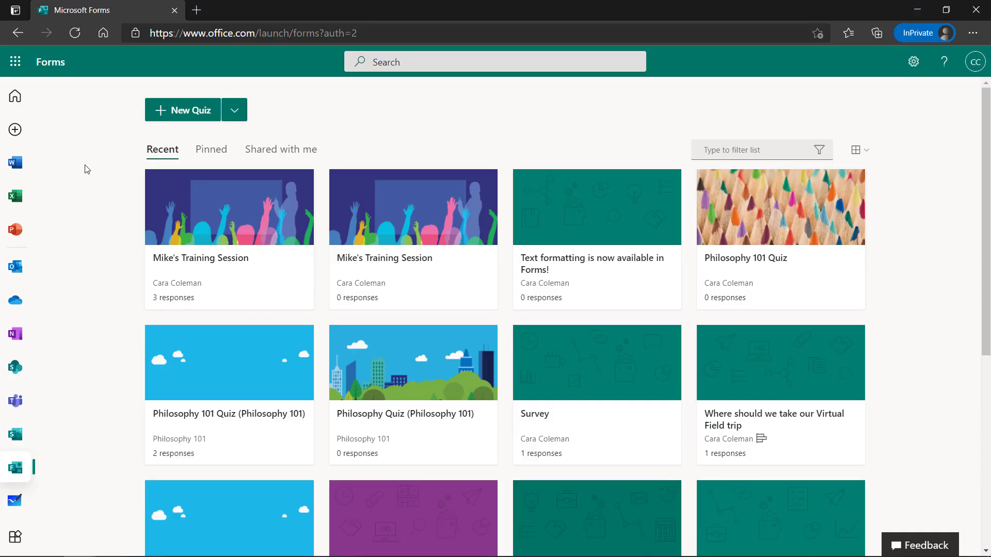
- Open the Philosophy 101 Quiz and copy its response link from the Share panel
click(206, 216)
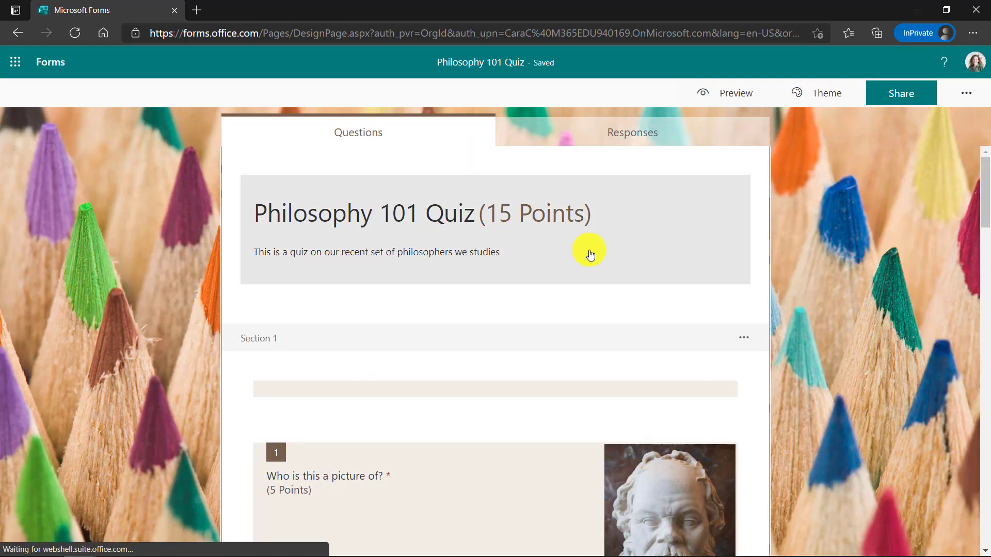
click(903, 96)
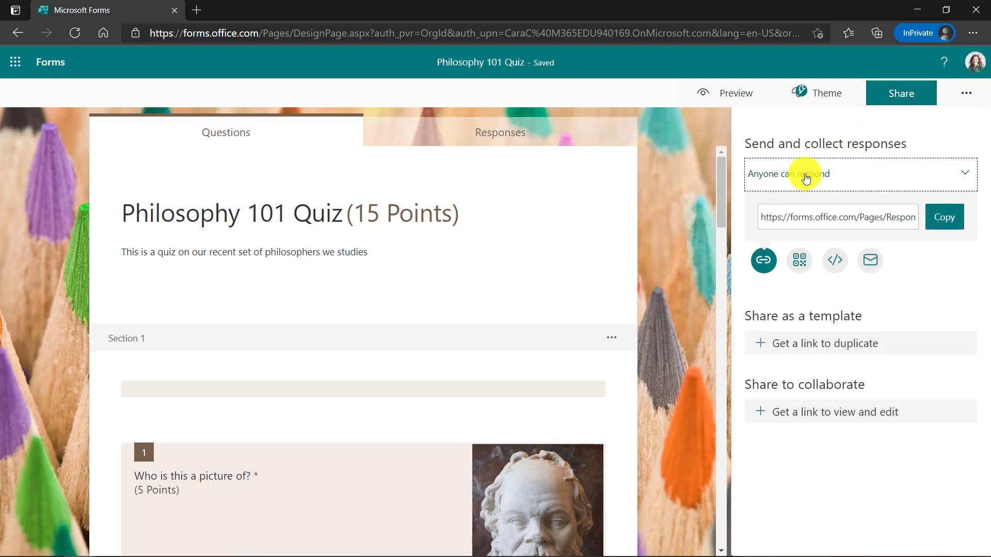
click(942, 222)
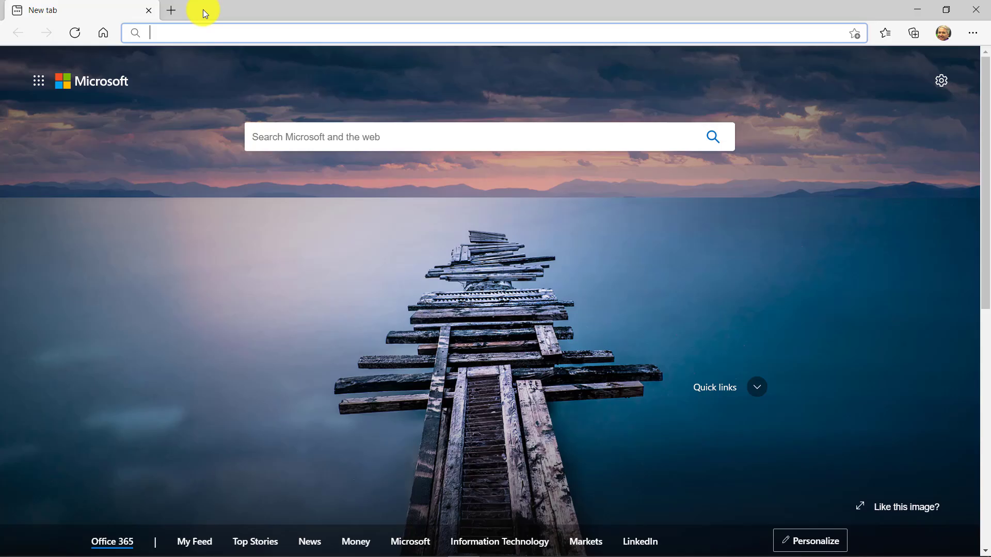
- Paste the copied quiz link into the new Edge tab's address bar and load it
key(ctrl+v)
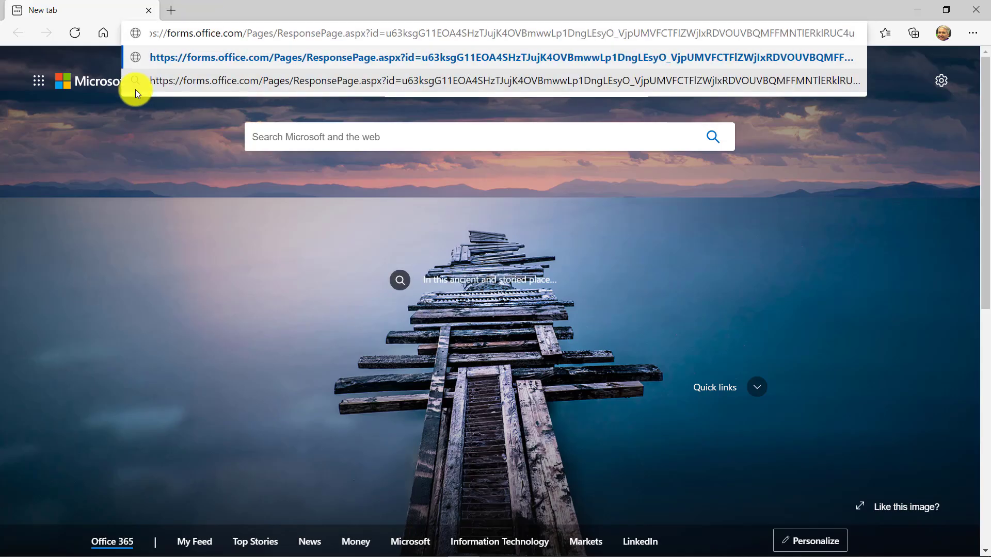
key(Return)
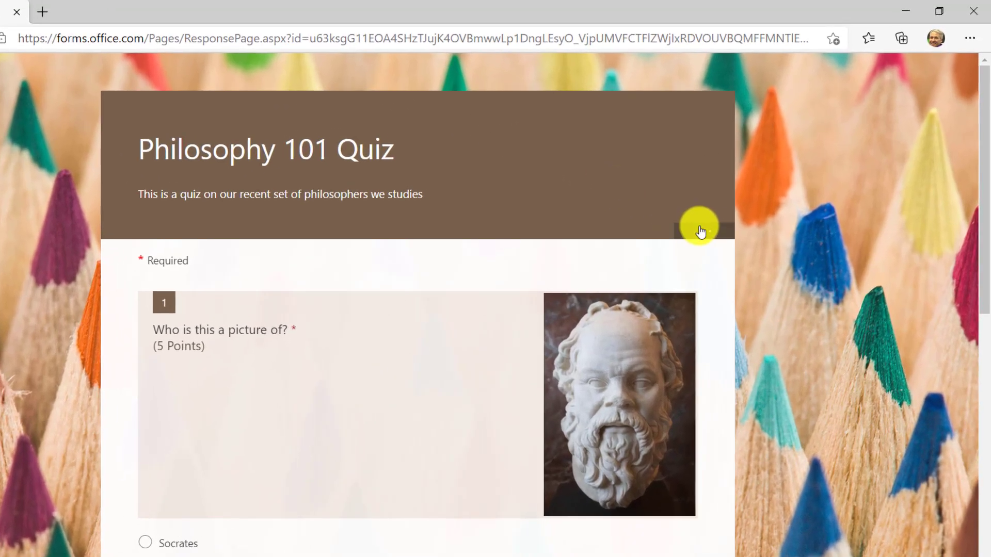
- Enable Immersive Reader from the quiz header's '...' menu and scroll to question 2
click(699, 231)
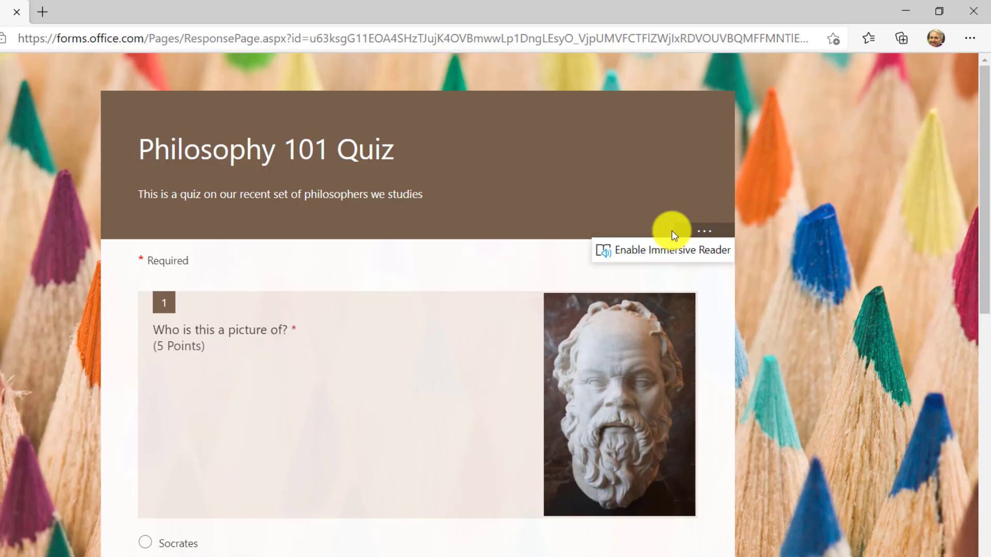
click(704, 250)
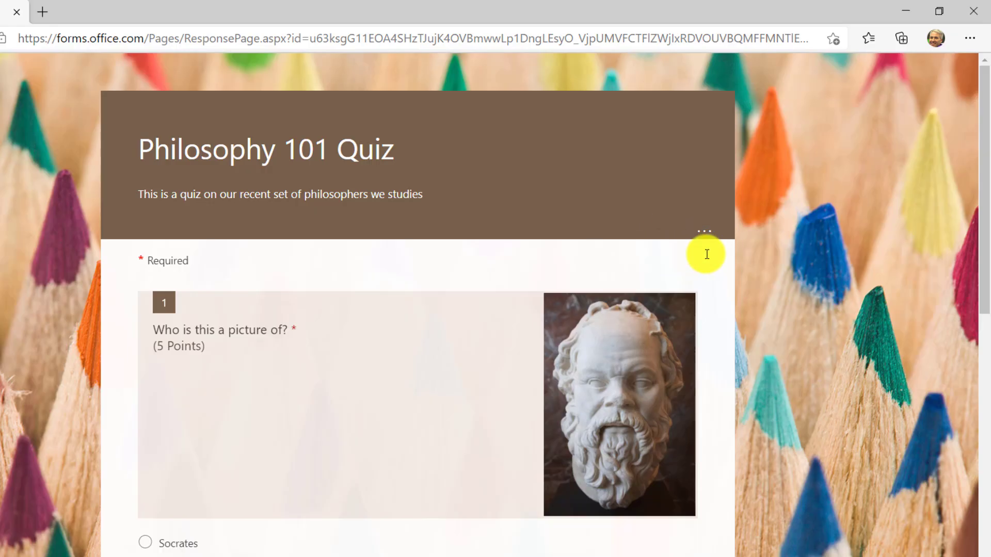
mouse_move(243, 328)
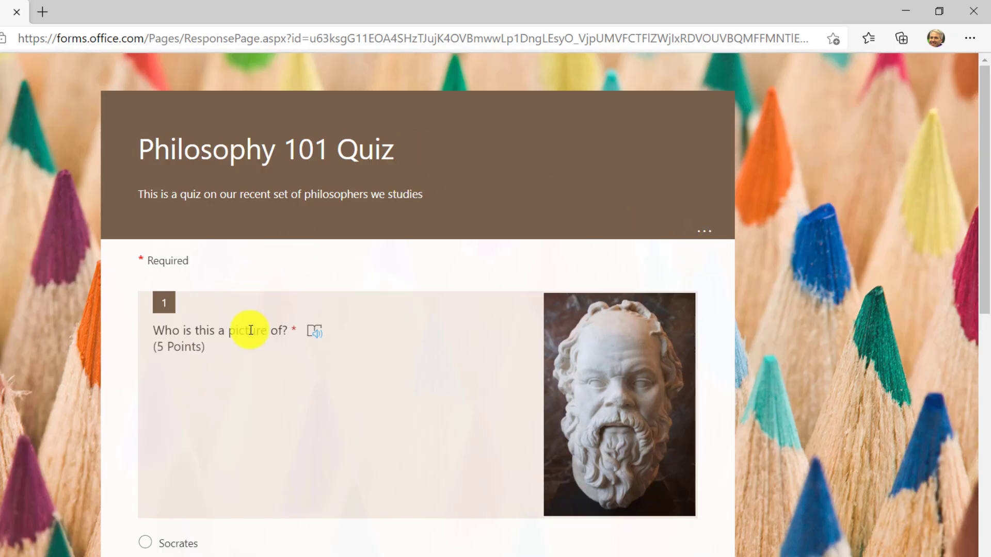
scroll(347, 334, down, 7)
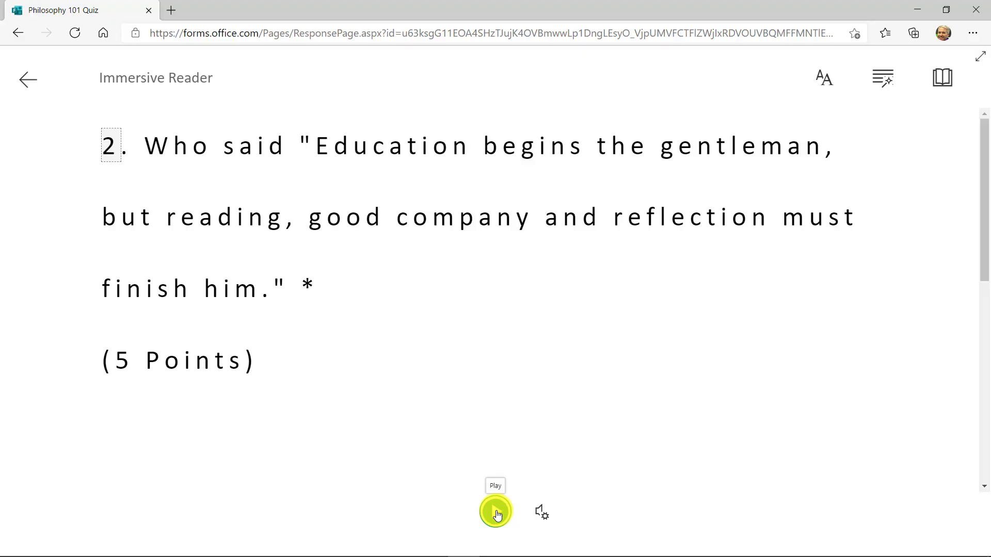
- Play and pause read-aloud, then switch the reader to the black theme and Comic Sans font
click(496, 513)
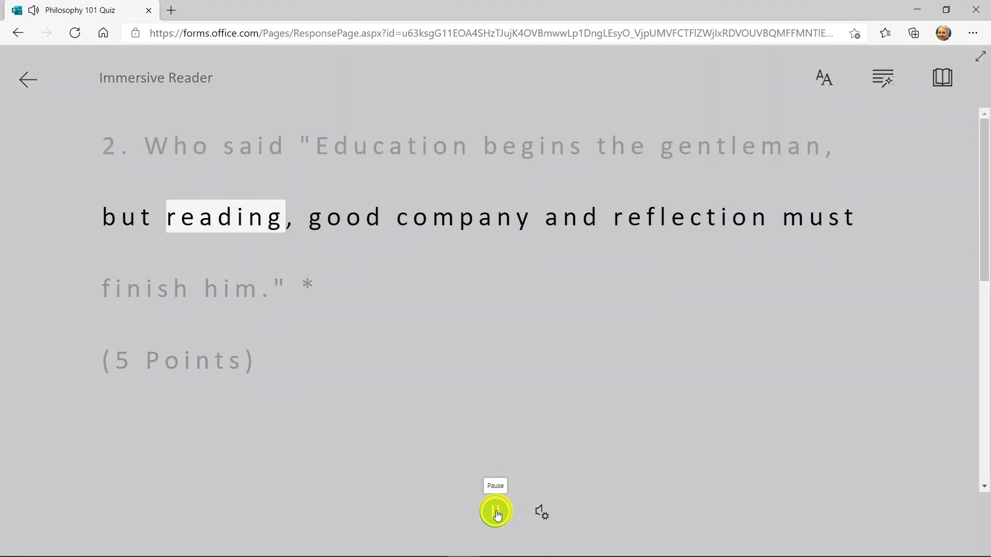
click(496, 512)
click(823, 78)
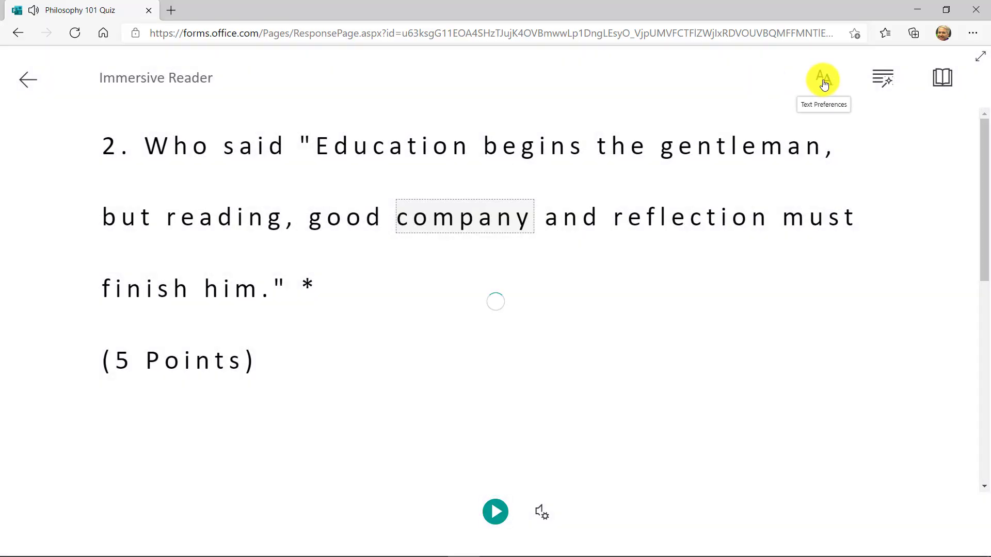
click(875, 397)
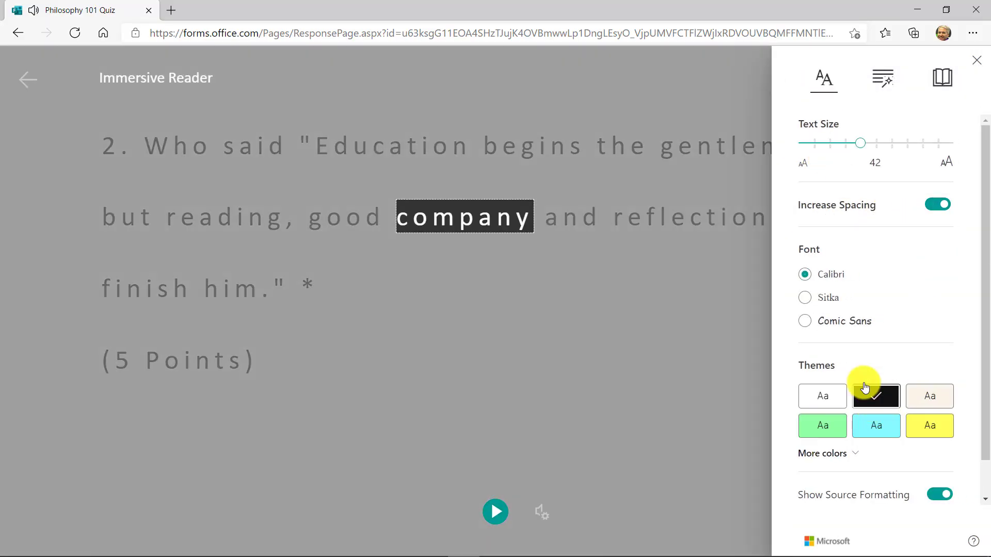
click(804, 321)
- Colour the nouns and turn on Line Focus showing one line at a time
click(883, 78)
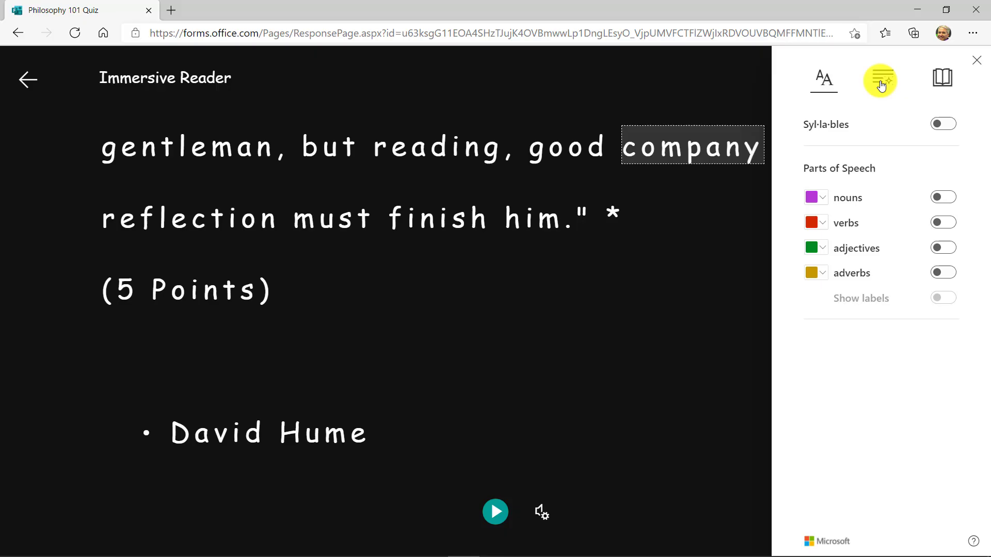
click(943, 124)
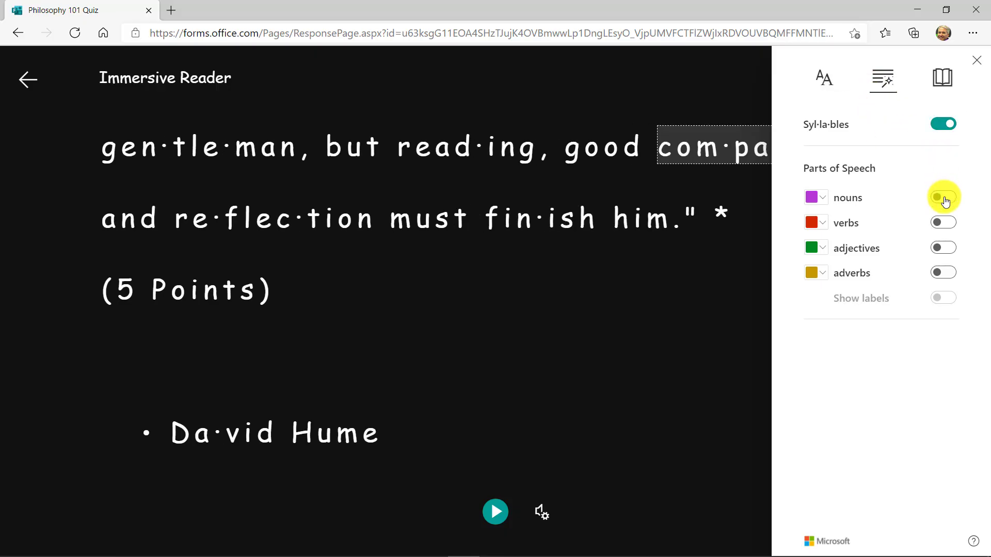
click(941, 196)
click(939, 76)
click(944, 125)
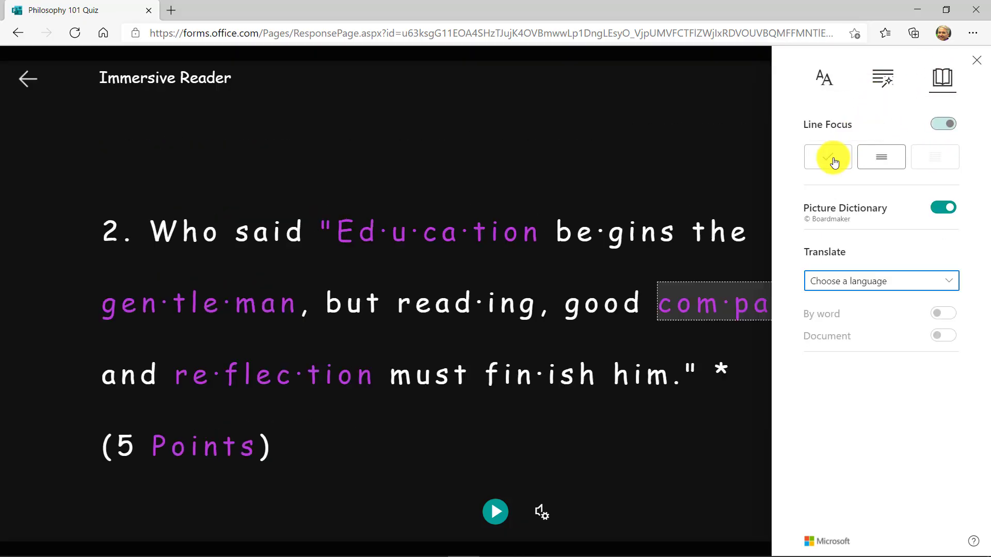
click(599, 172)
- Move the line focus down to the (5 Points) line, then exit Immersive Reader to the quiz
click(960, 365)
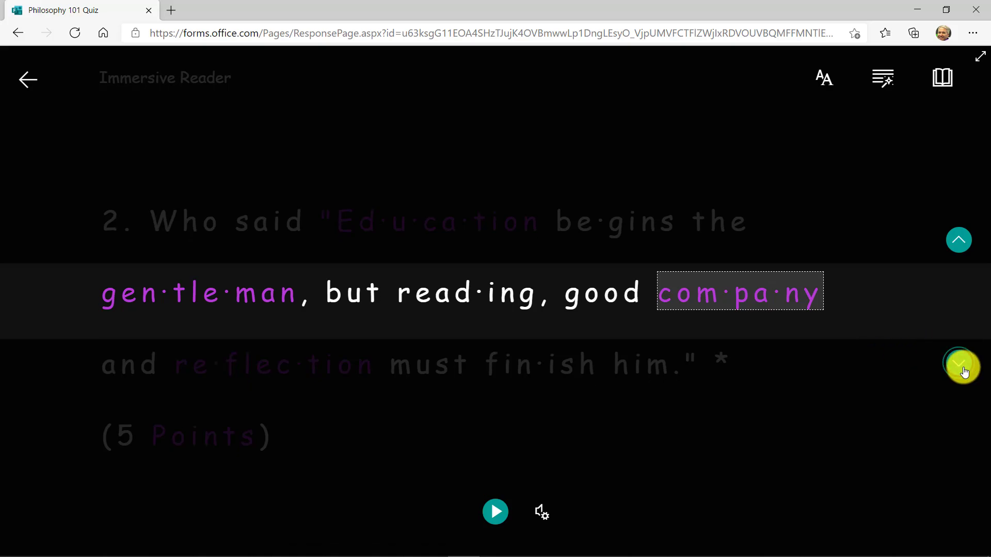
click(961, 367)
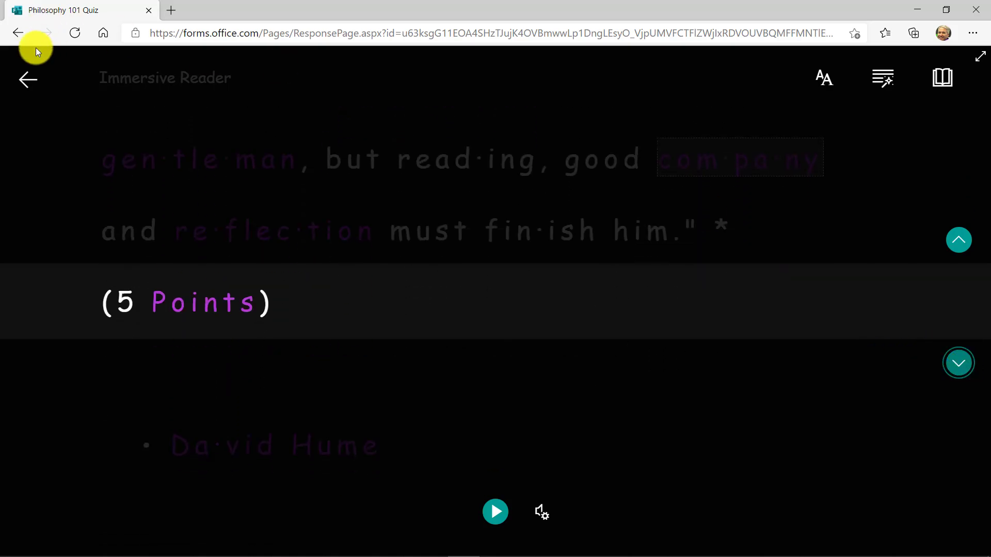
click(29, 79)
scroll(497, 238, up, 5)
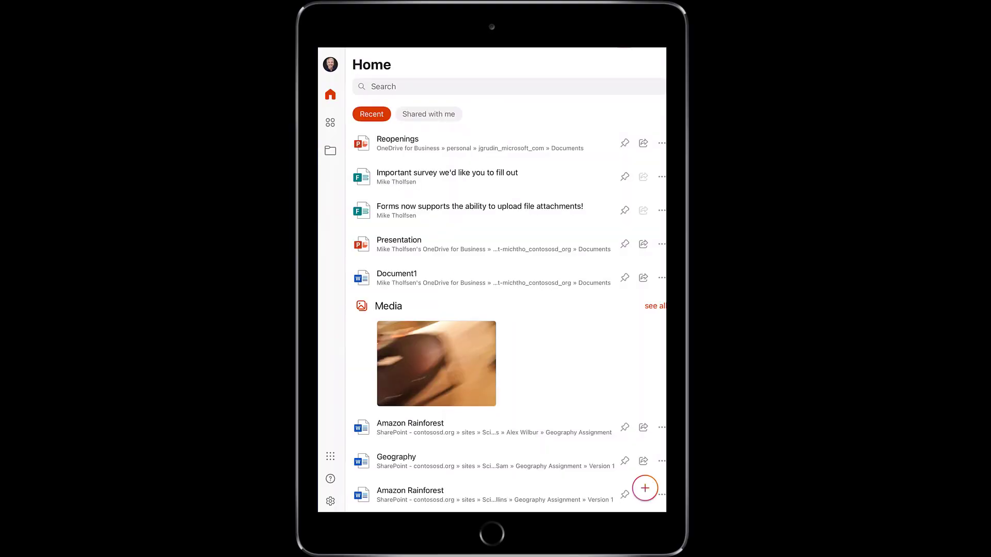
- Pin the new form 'Forms is on Office iPad!' to the top of the iPad's recent files
click(330, 122)
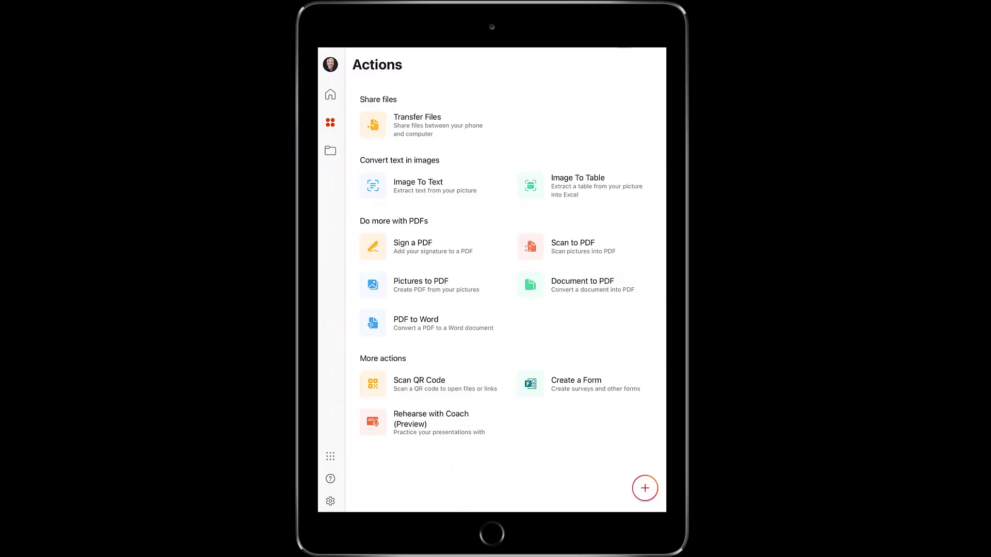
click(330, 95)
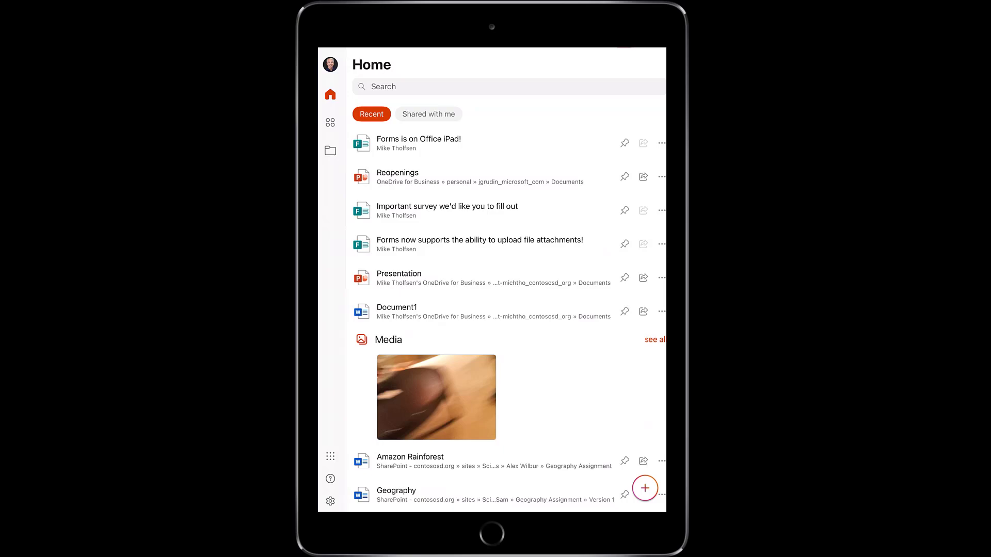
click(662, 143)
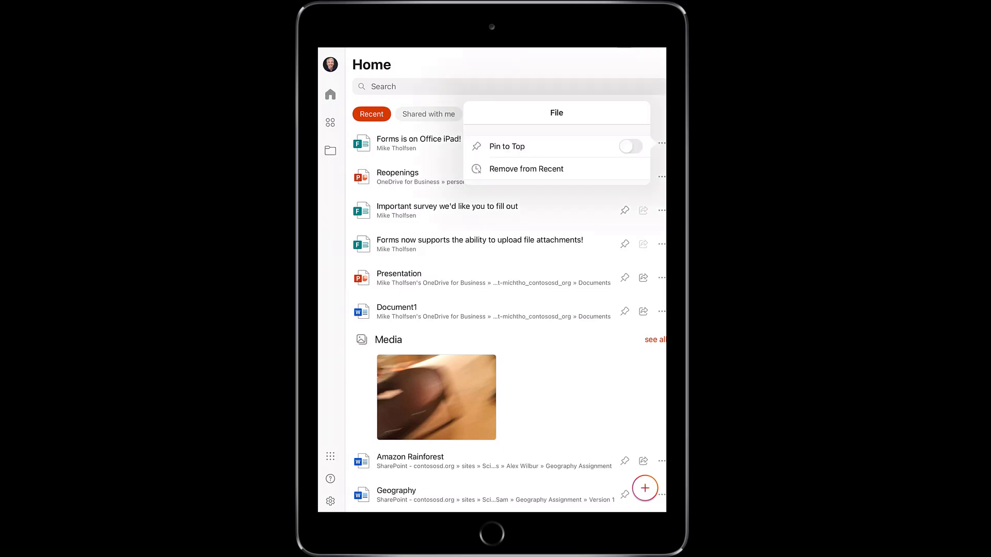
click(630, 147)
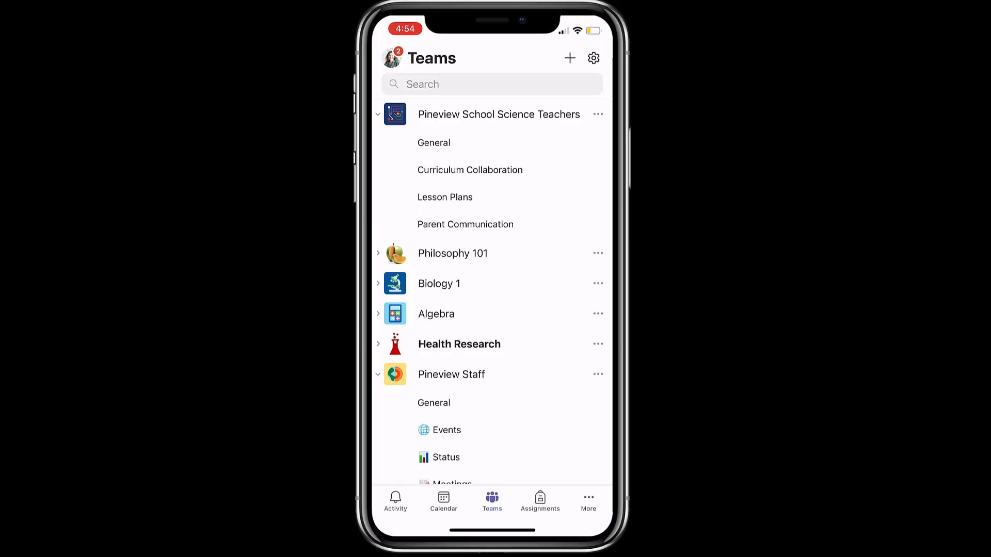
- Open the Project status meeting from the Teams calendar
click(443, 501)
click(579, 316)
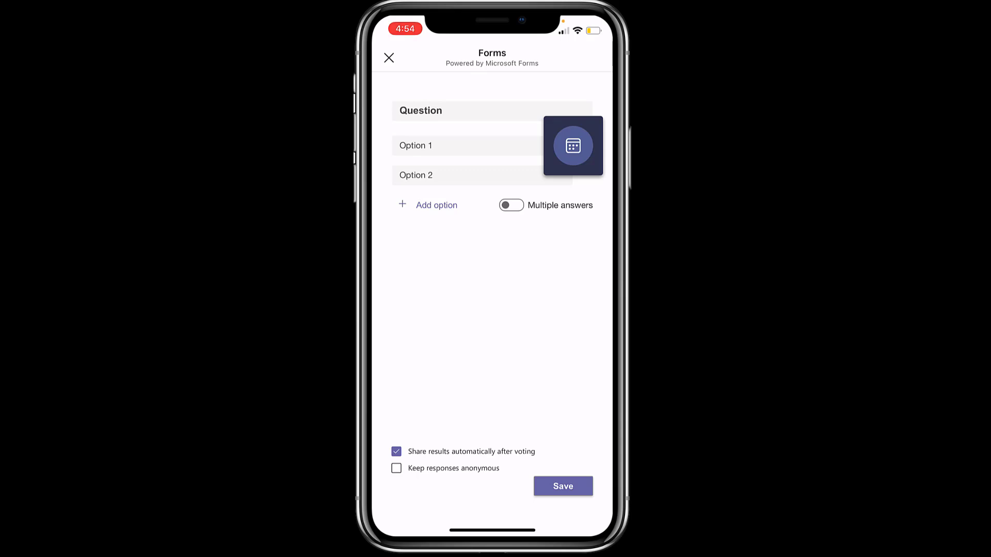
- Enter the poll question 'What is your favorite color?' with options Red, Blue and Yellow
click(465, 110)
text(What is your favorite color?)
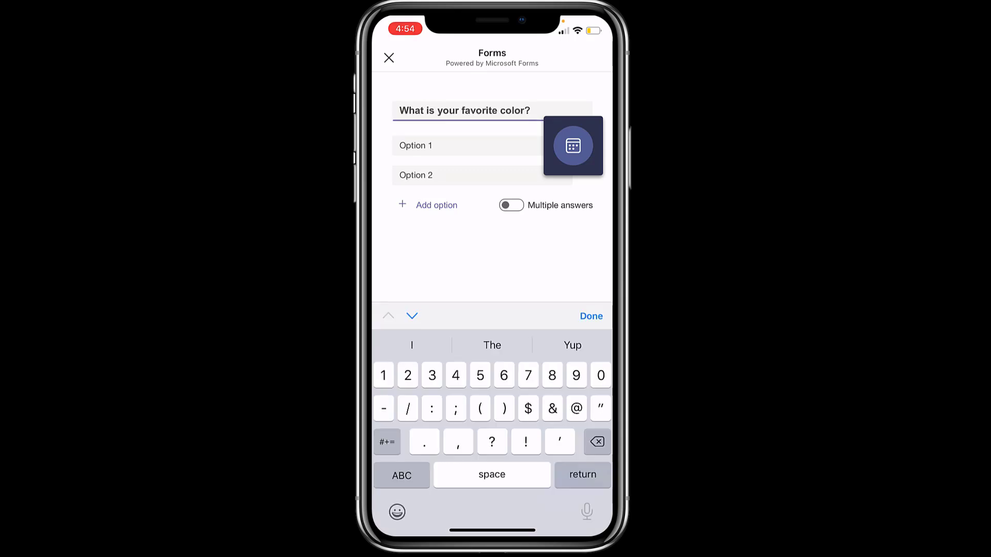
click(465, 146)
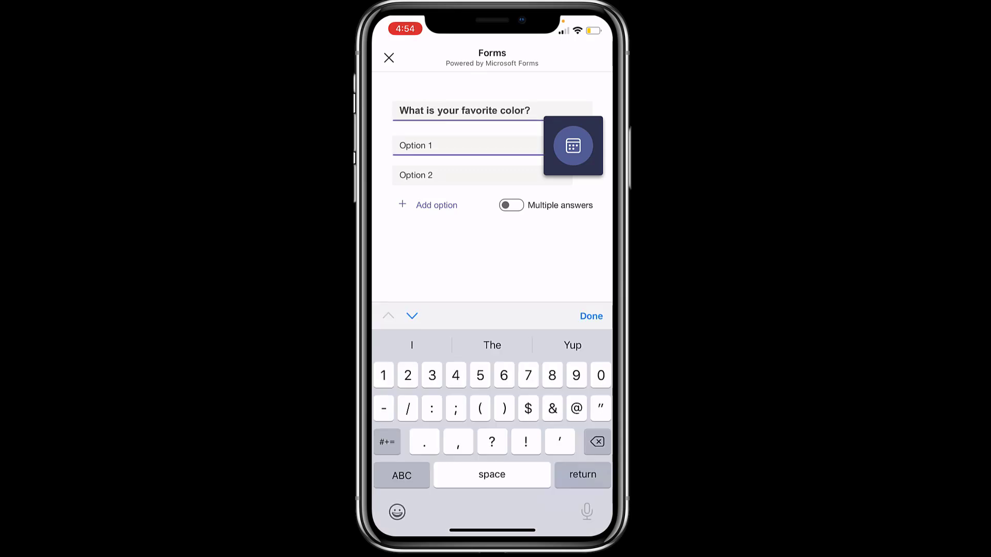
double_click(415, 145)
text(Red)
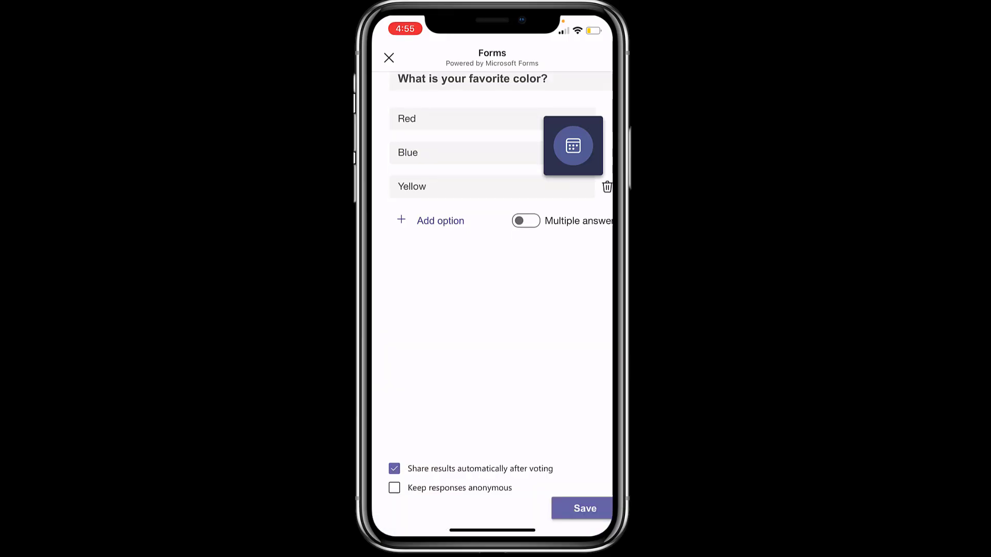
- Make responses anonymous, keep results shared after voting, and save to preview the poll card
click(395, 488)
click(394, 469)
click(394, 469)
click(582, 508)
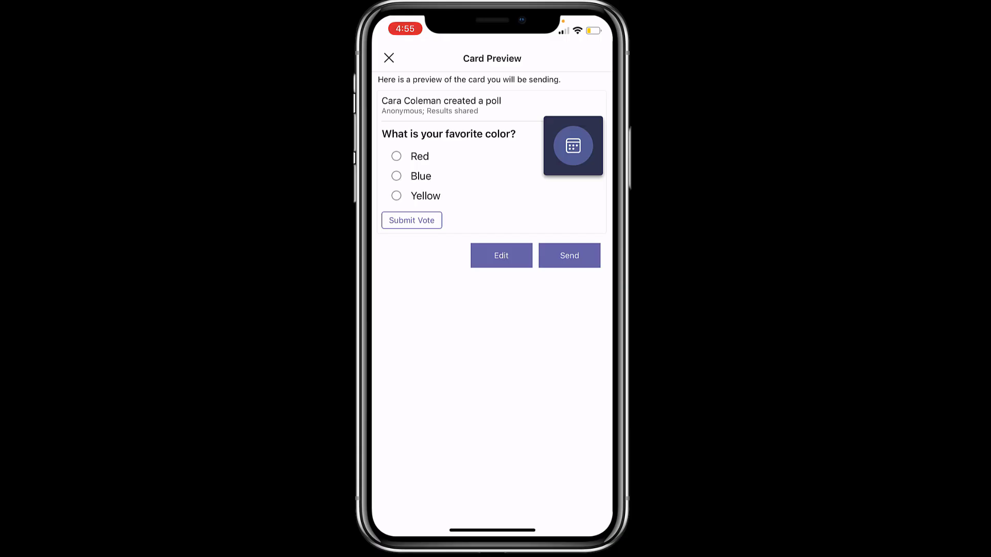
- Send the color poll to the Science General channel and submit a vote for Blue
click(570, 256)
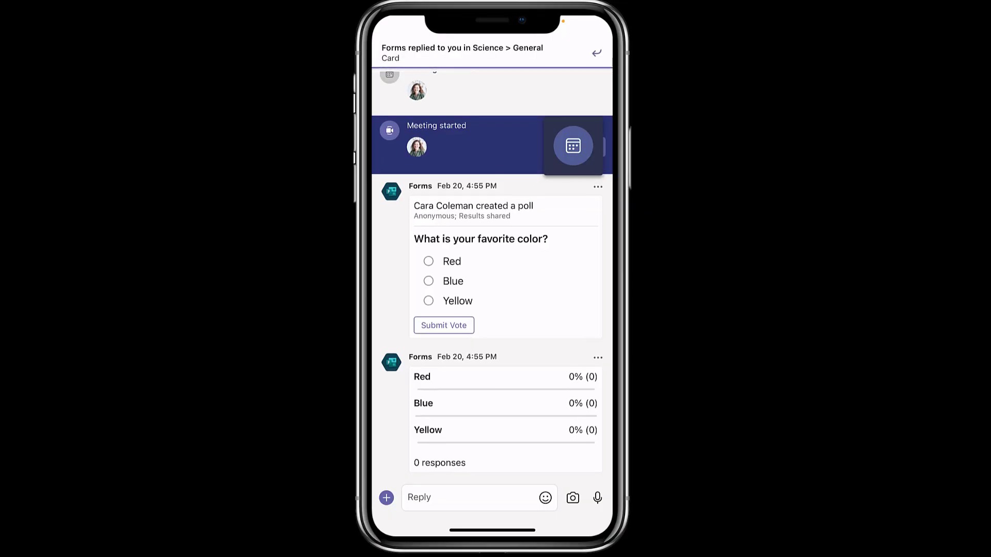
click(429, 281)
click(444, 325)
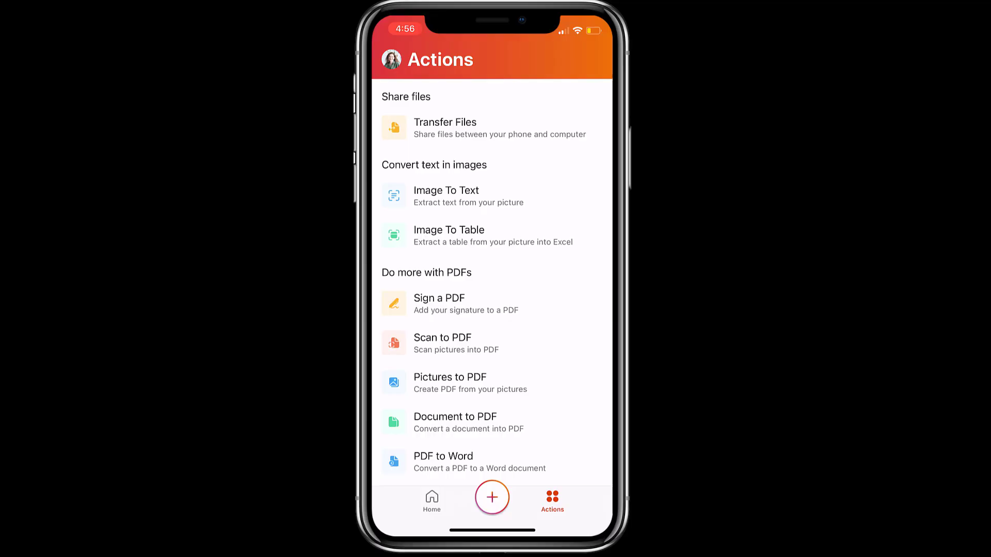
- Create 'Intelligent Forms on mobile' asking 'What day of the week is your favorite?' with Sunday–Saturday options
scroll(492, 279, down, 5)
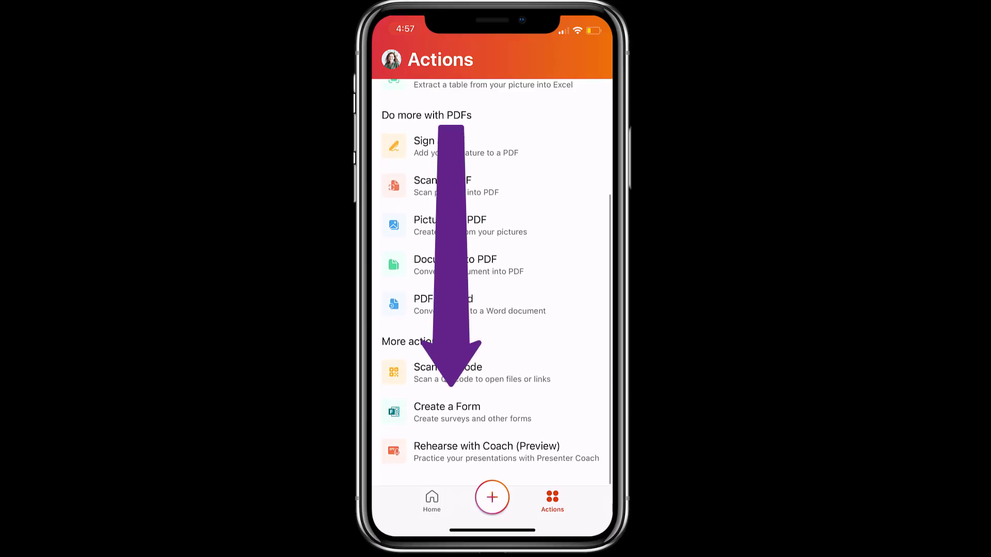
click(447, 414)
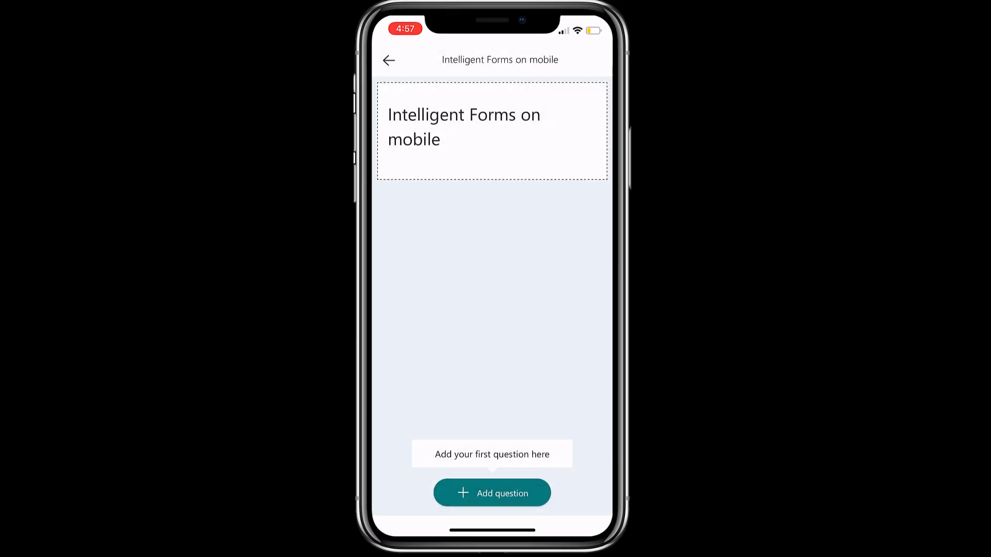
click(492, 494)
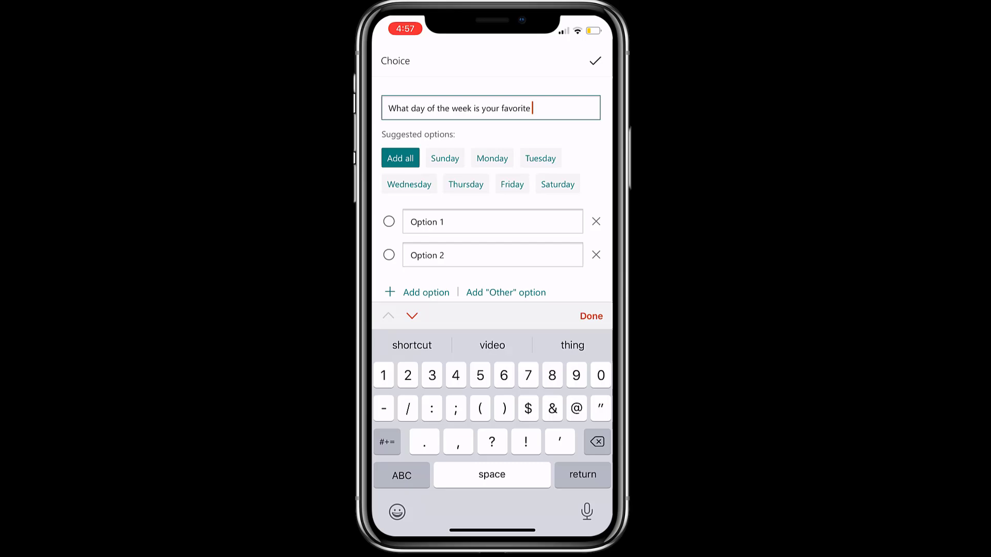
text(?)
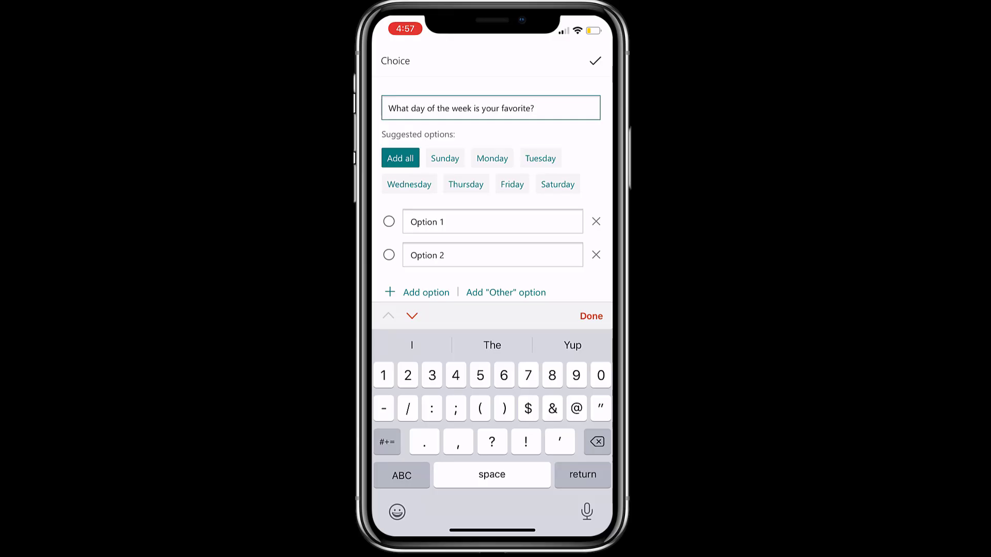
click(400, 158)
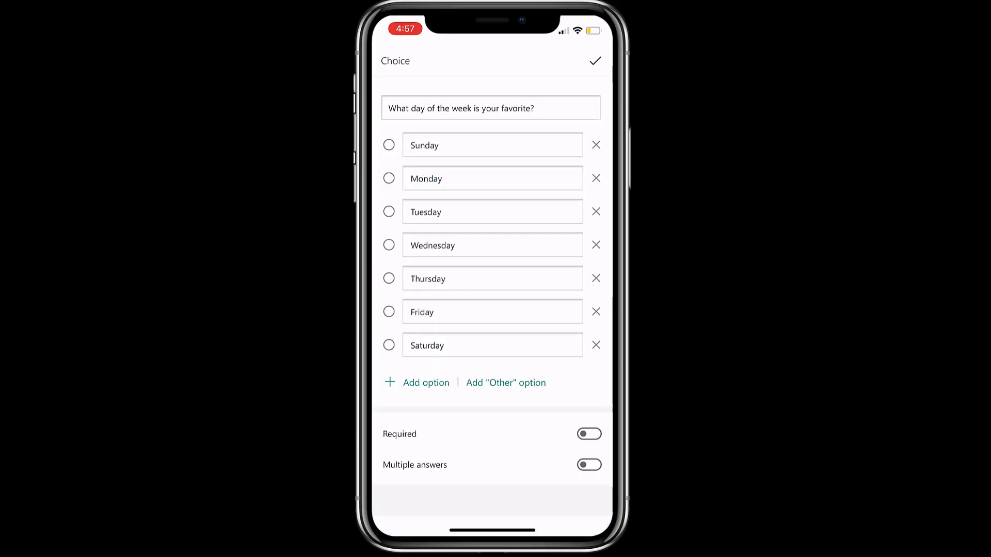
- Add a choice question on satisfaction with the presenter's talk, offering Very satisfied through Very dissatisfied
click(596, 61)
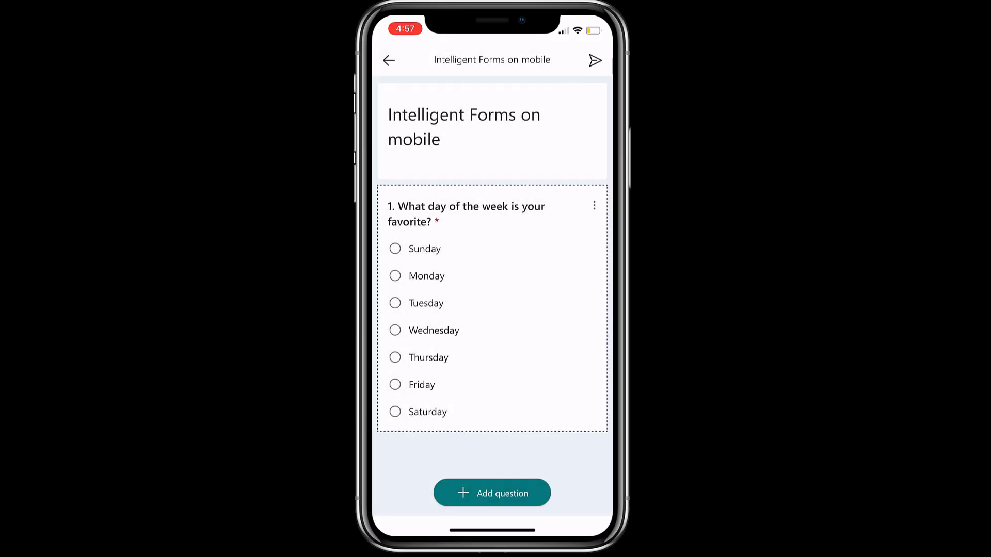
click(492, 494)
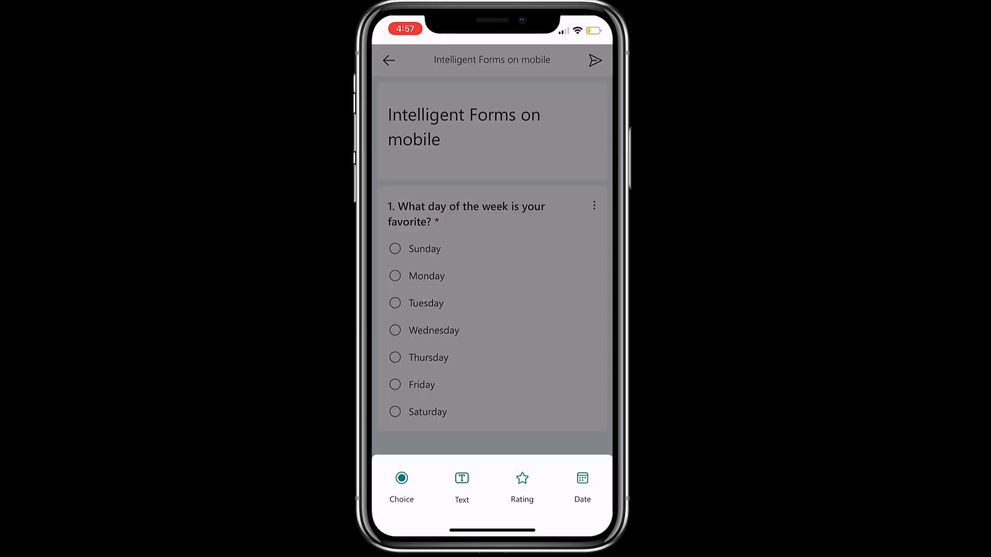
click(402, 483)
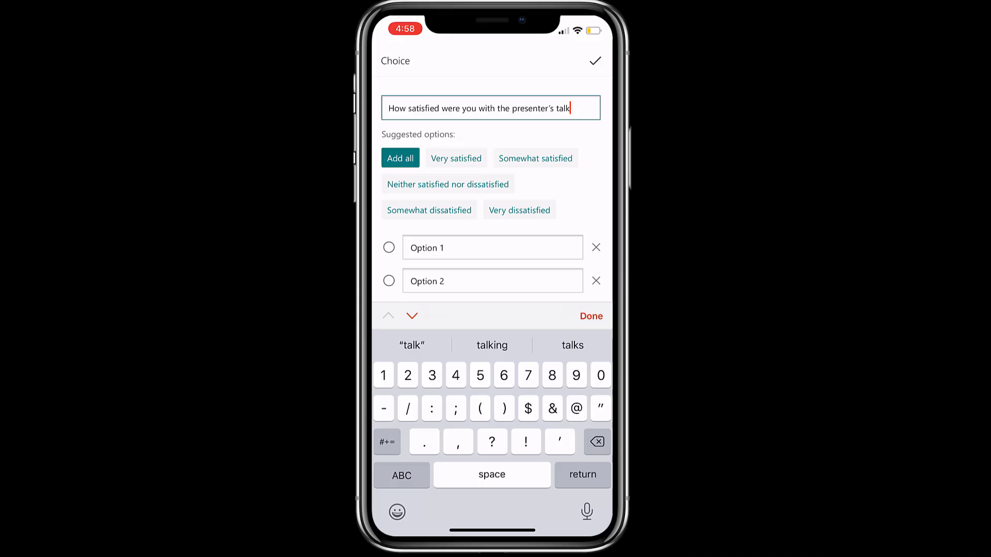
text(?)
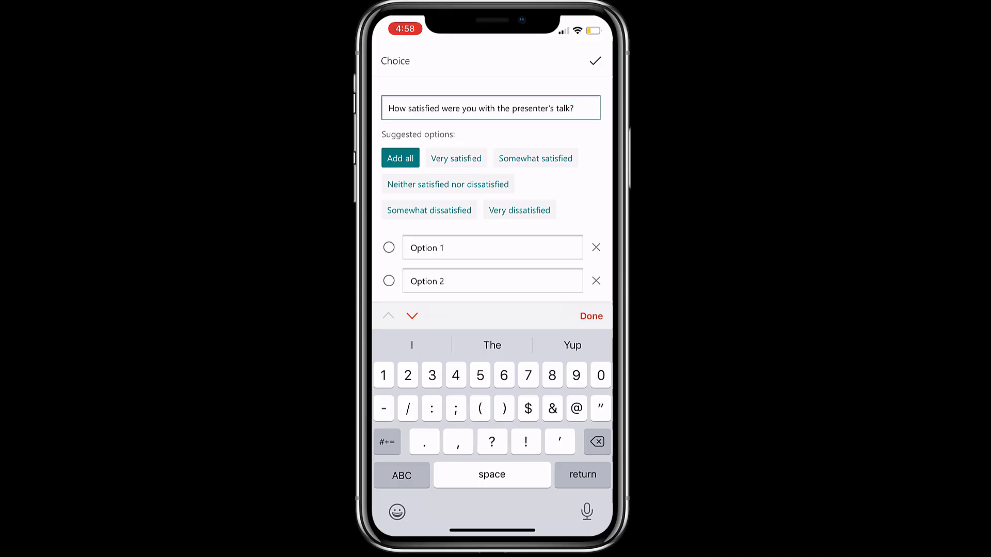
click(400, 158)
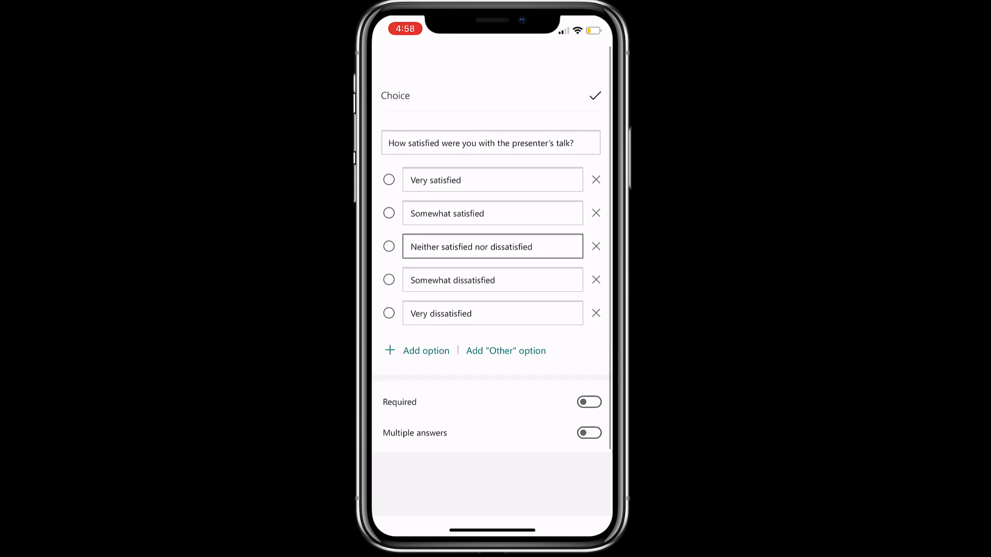